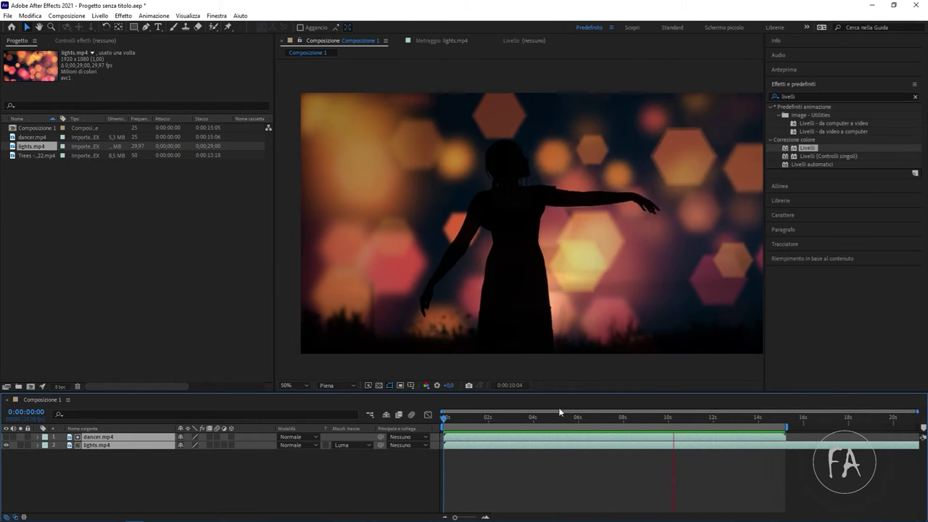
Preview Composizione 1 with the lights layer hidden to check the dancer clip.
left_click(534, 418)
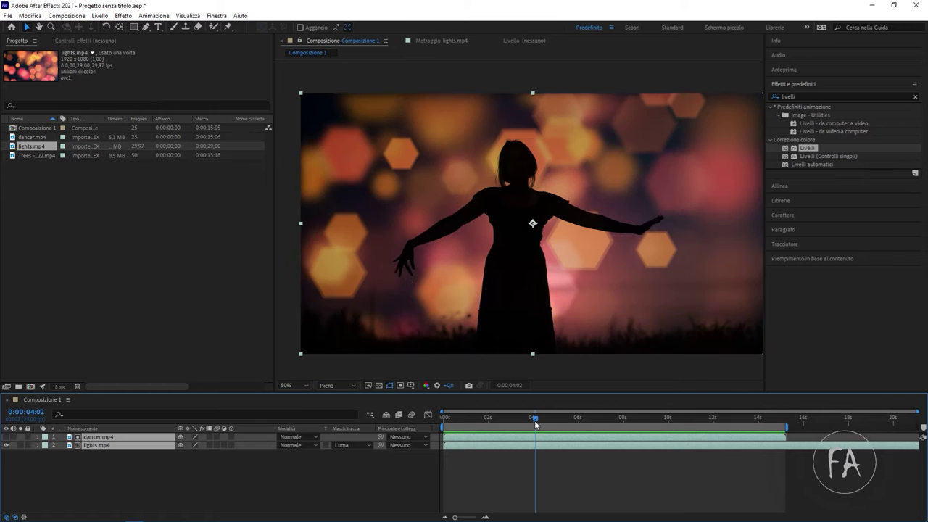
left_click(7, 444)
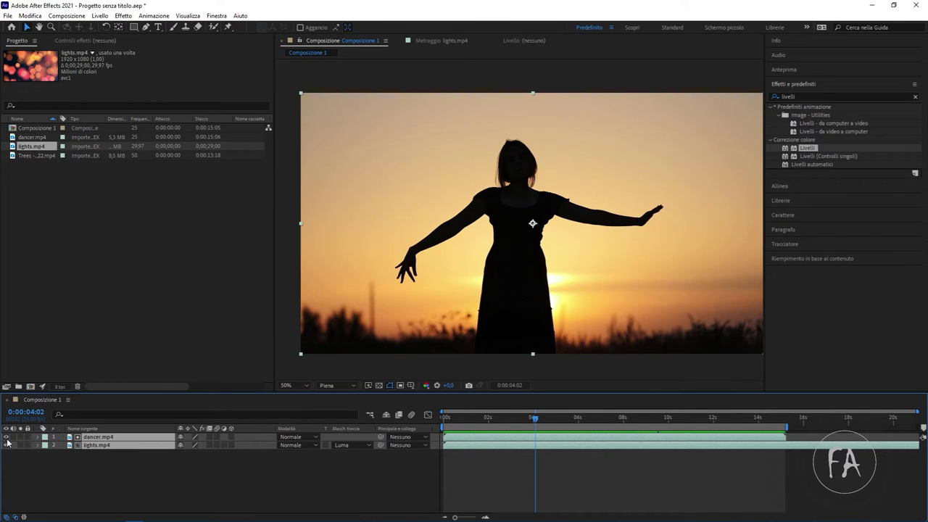
key("space")
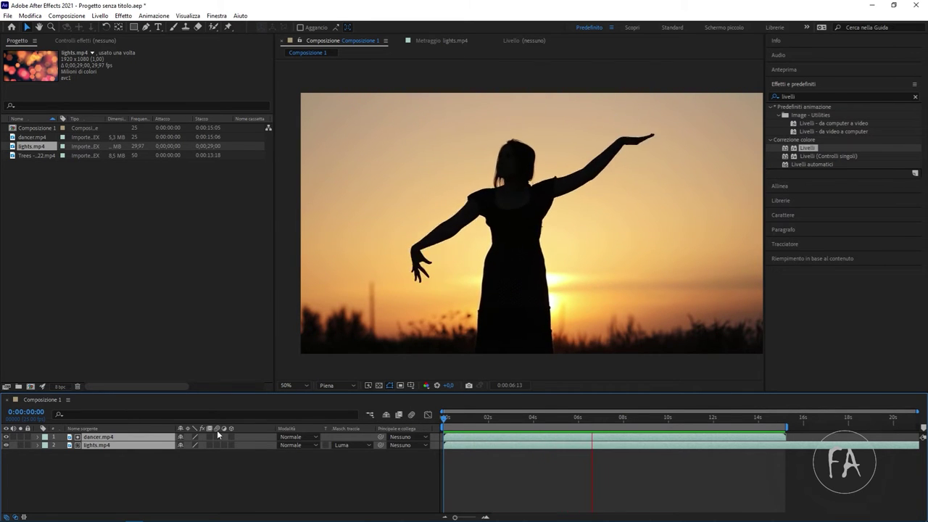
left_click(106, 446)
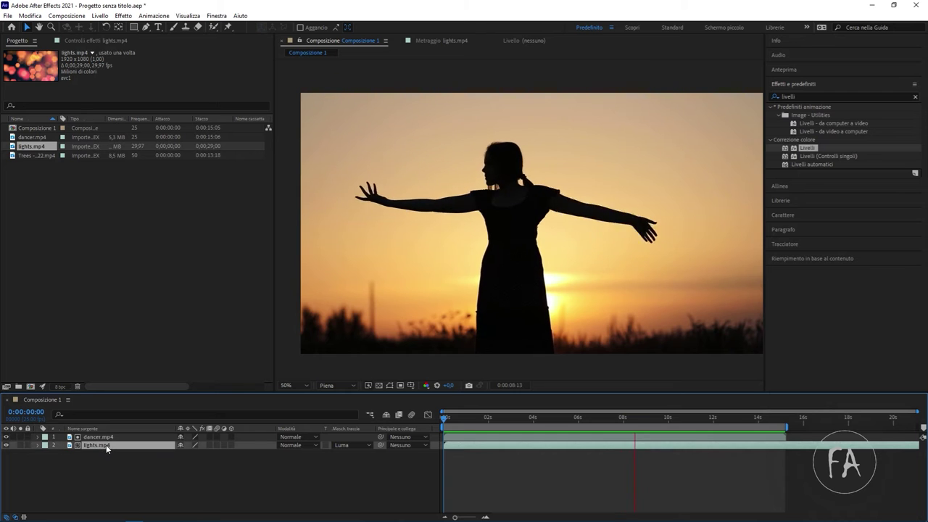
left_click(102, 438)
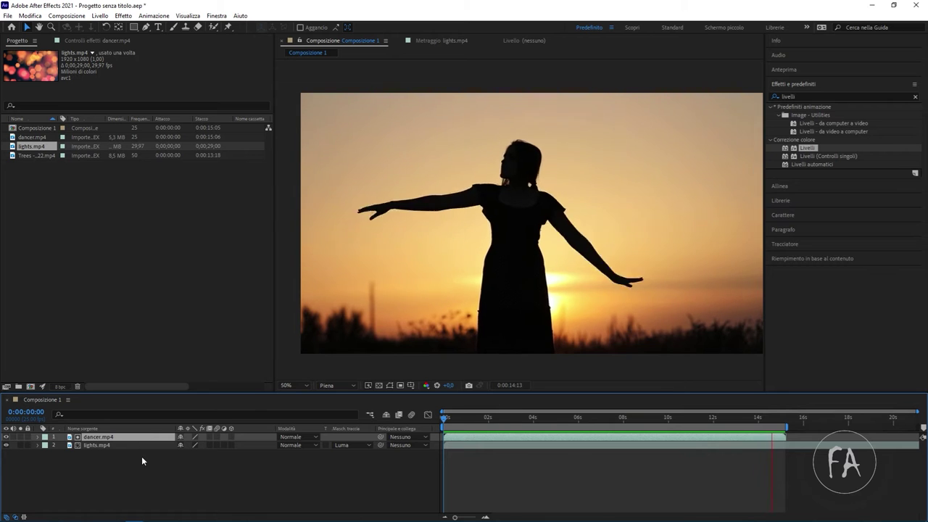
left_click(101, 454)
key("space")
Stop at 0:00:04:01, then select and delete the dancer.mp4 and lights.mp4 layers.
left_click(100, 445)
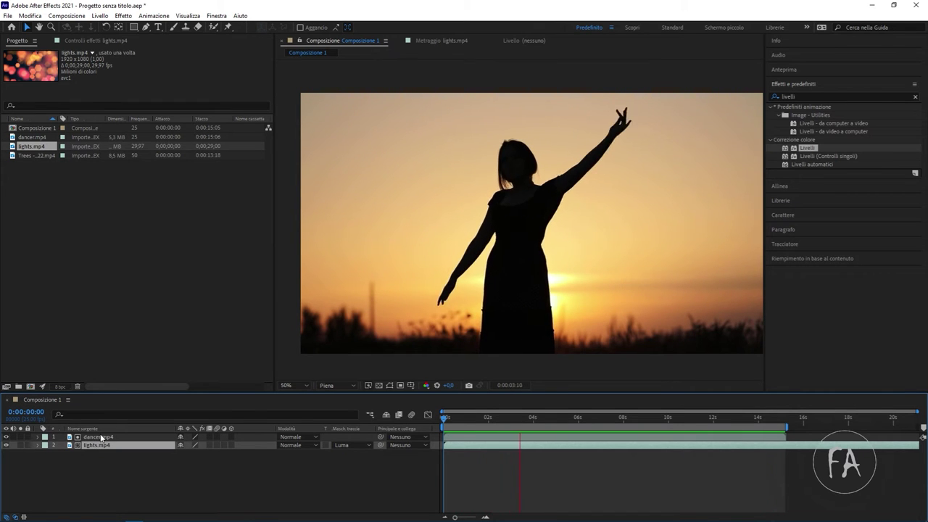
key("space")
left_click(102, 437)
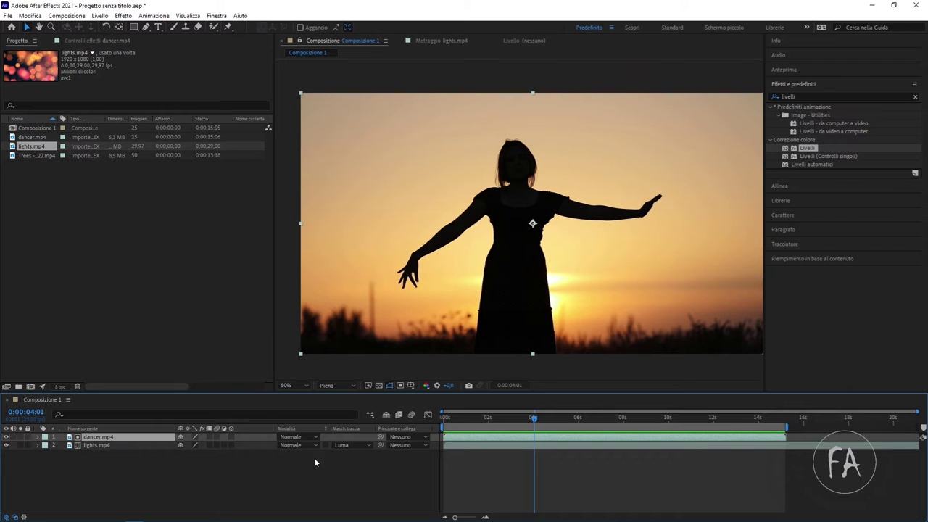
left_click(95, 445)
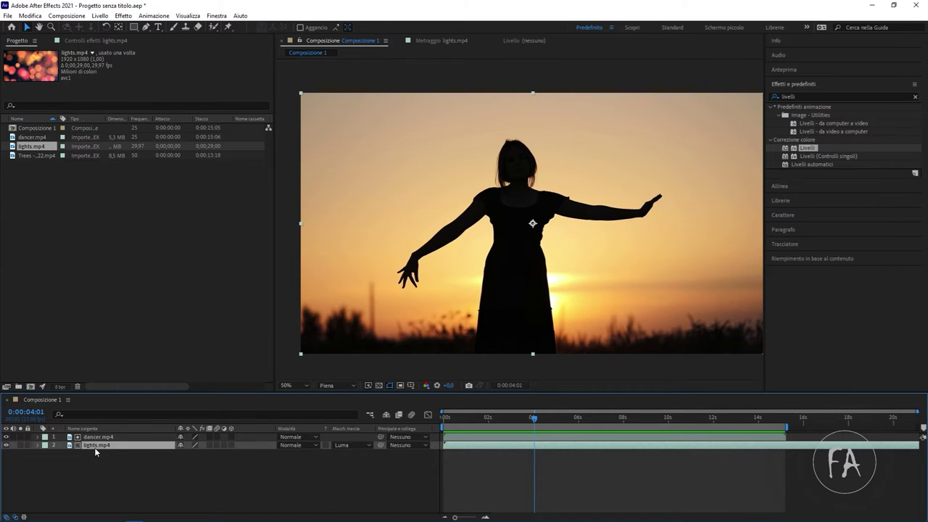
key("ctrl+a")
key("Delete")
Start a new composition from the Project panel, then cancel it.
left_click(152, 262)
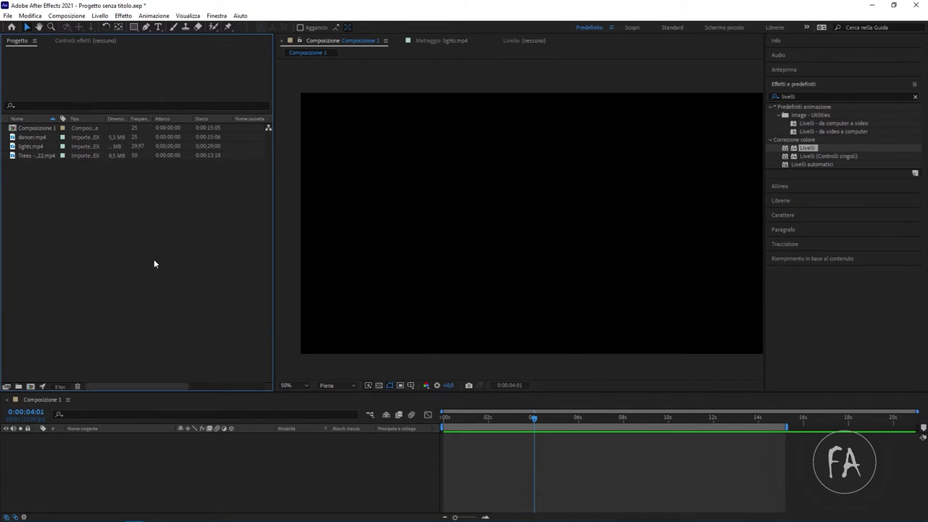
right_click(154, 259)
left_click(177, 261)
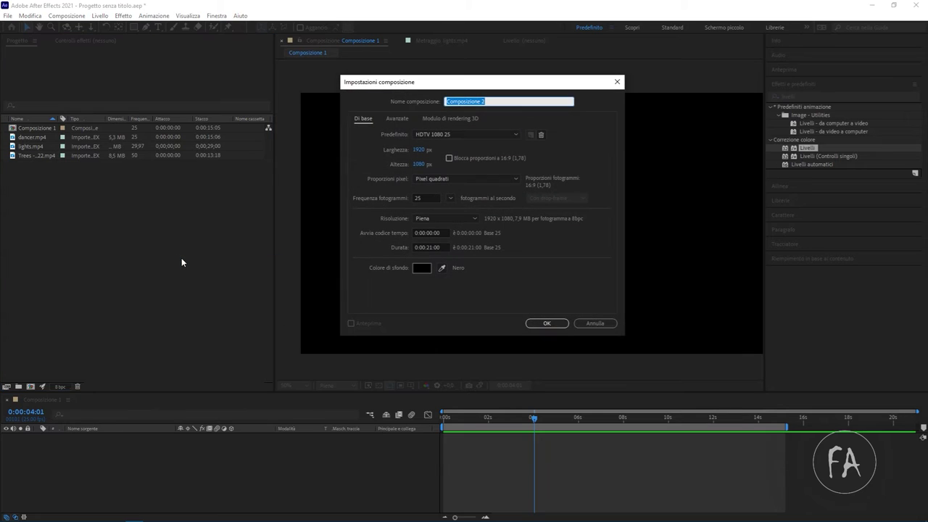
key("Escape")
Add a new solid layer named 'sfumatura' through the Composition viewer's New > Solid.
right_click(221, 468)
mouse_move(290, 353)
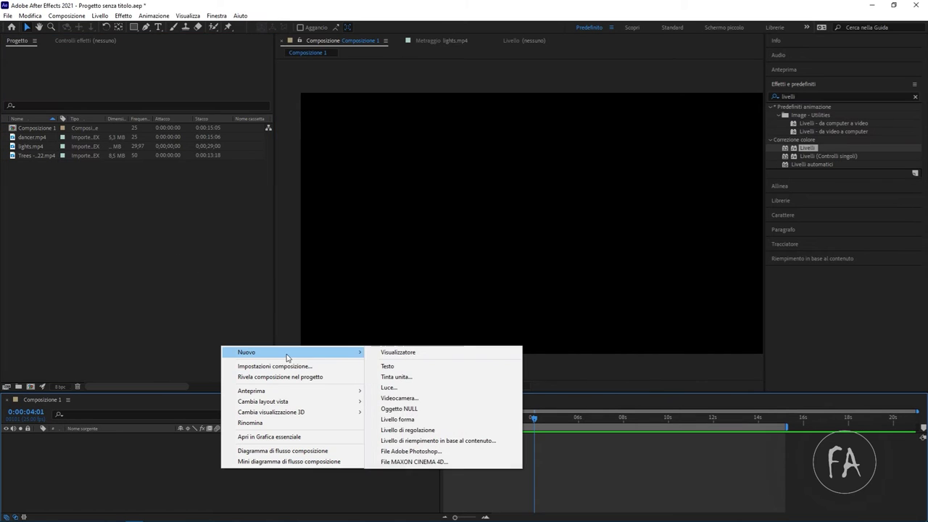
left_click(435, 376)
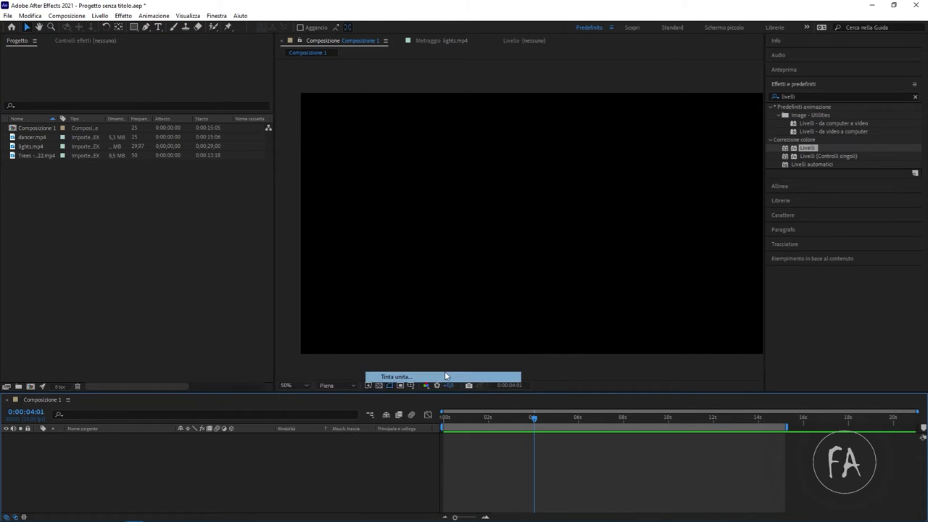
type("sfumatura")
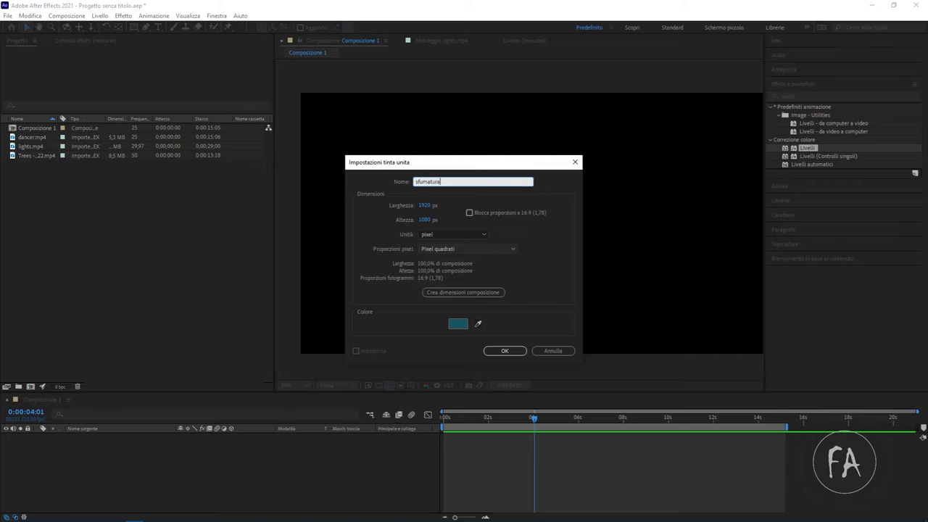
key("Return")
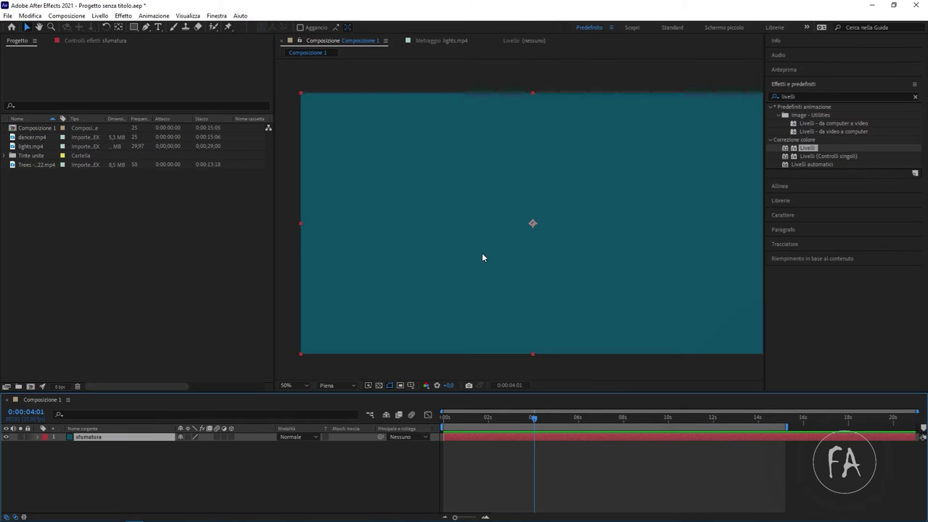
Apply Gradient Ramp (Scala sfumatura) with start at 960,286 and end at 960,759.
left_click(128, 42)
right_click(195, 94)
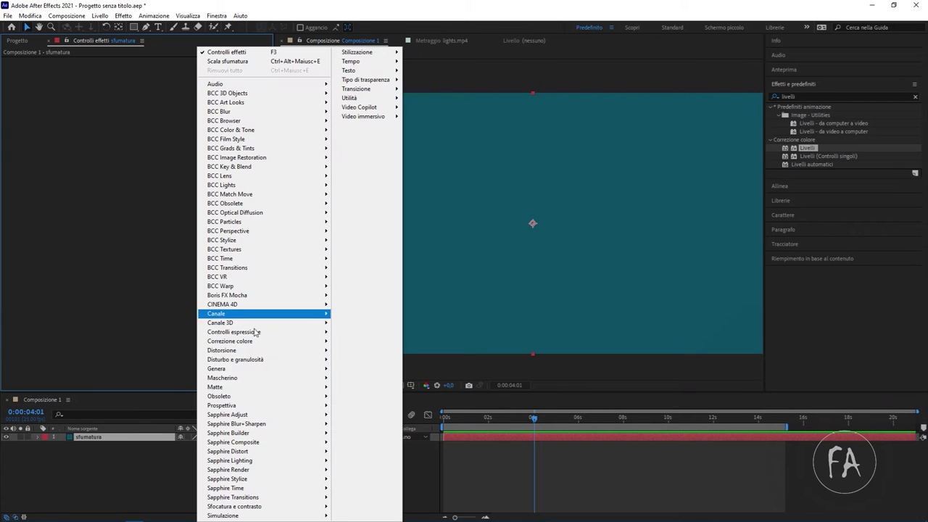
mouse_move(231, 428)
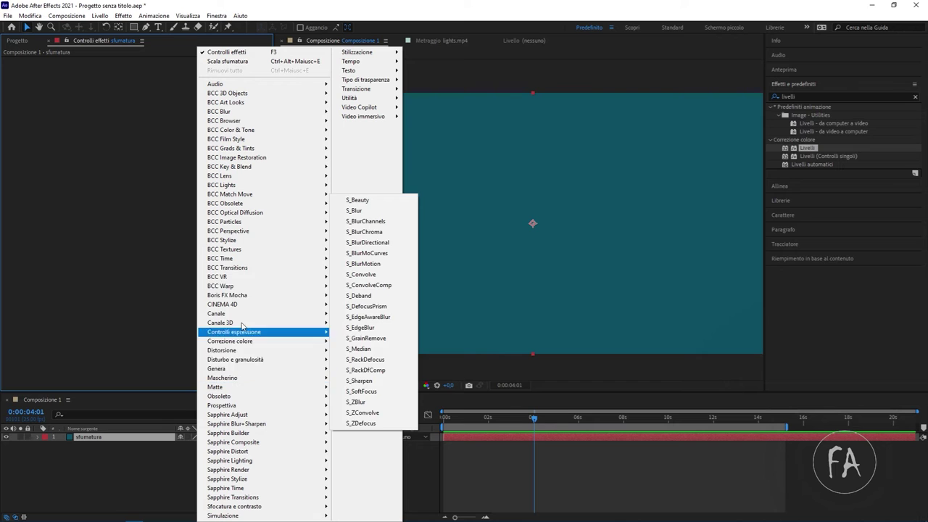
mouse_move(274, 390)
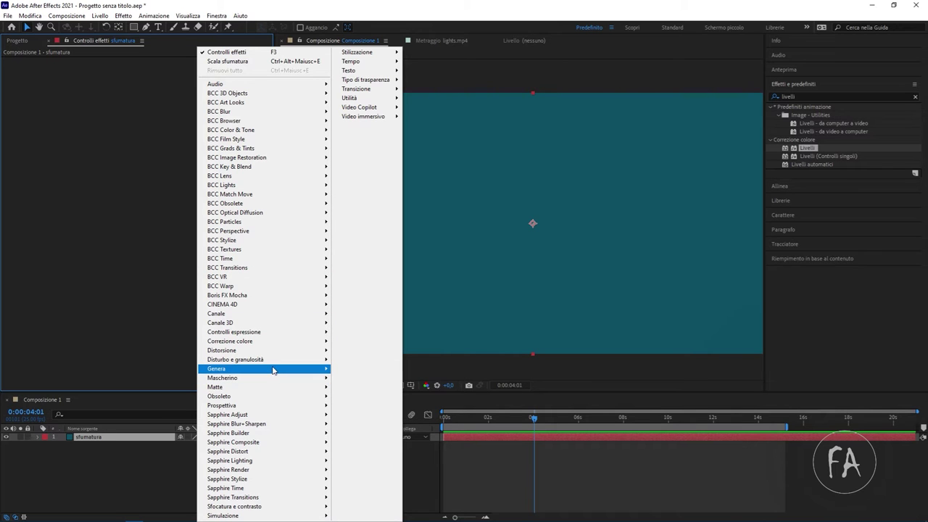
mouse_move(275, 370)
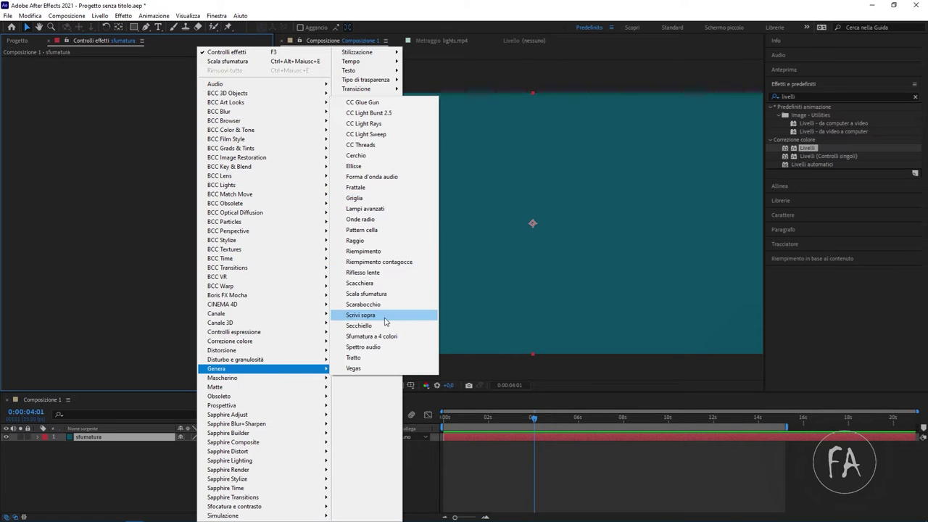
left_click(390, 294)
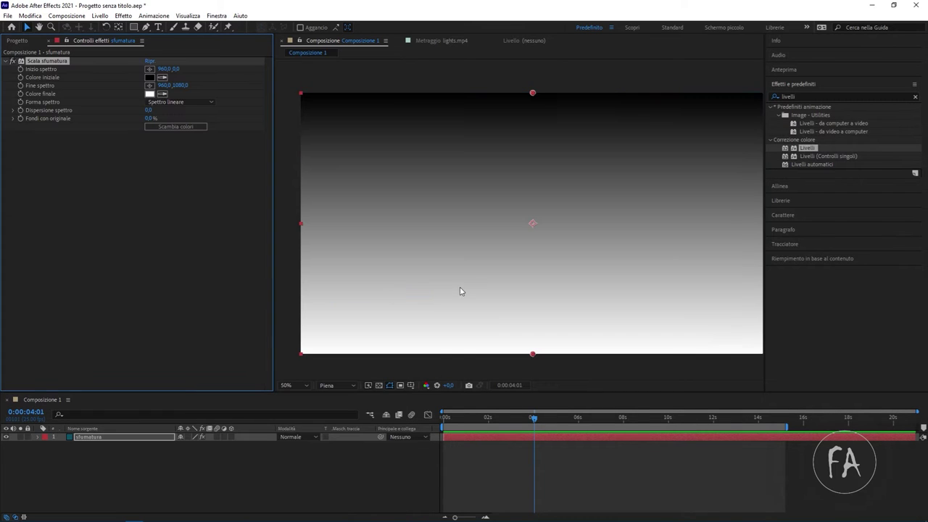
left_click_drag(181, 85, 22, 100)
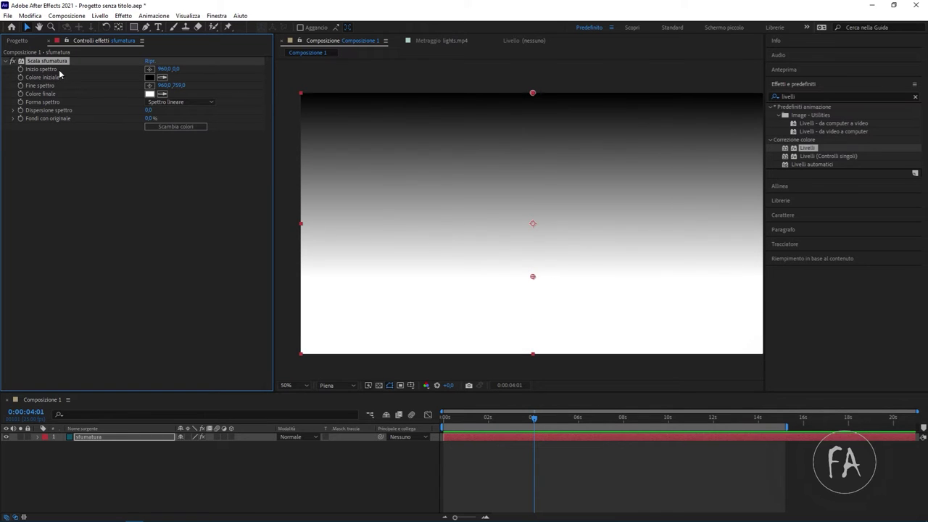
left_click_drag(174, 69, 381, 69)
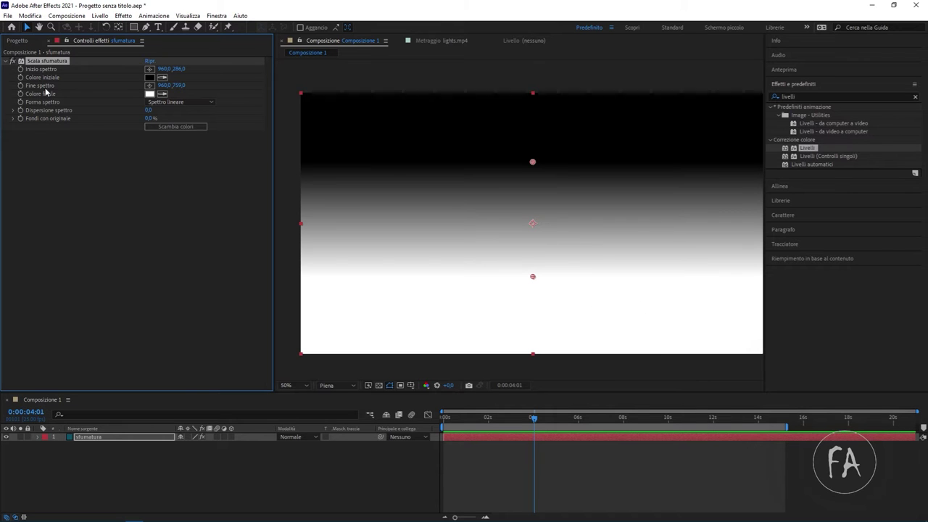
Add lights.mp4 from the Project panel to the timeline below the sfumatura layer.
left_click(17, 41)
left_click(30, 148)
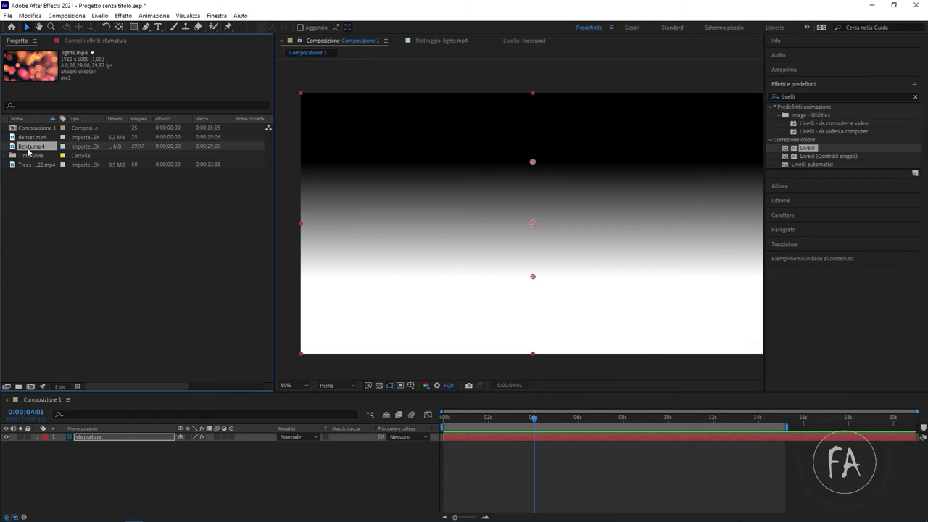
left_click_drag(29, 151, 114, 472)
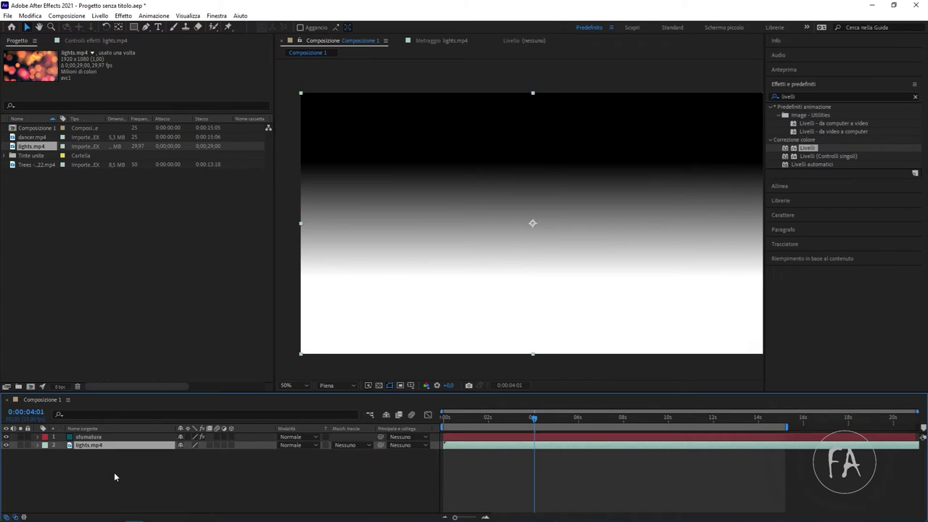
Hide the sfumatura gradient to view the lights footage, then show it again.
left_click(86, 437)
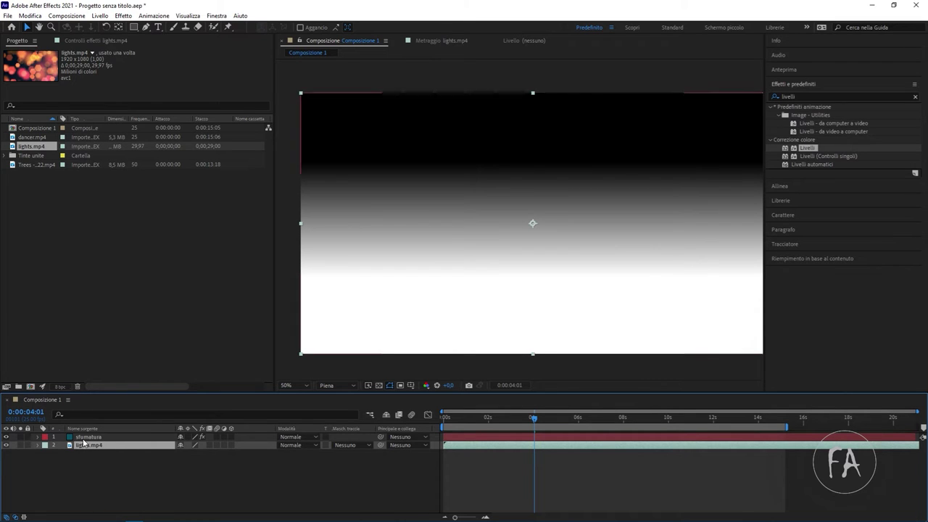
left_click(99, 445)
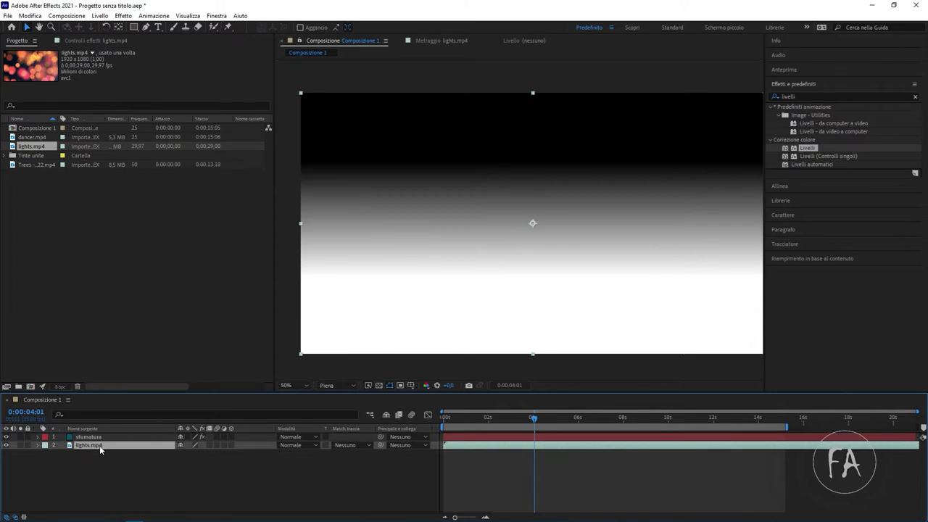
left_click(6, 437)
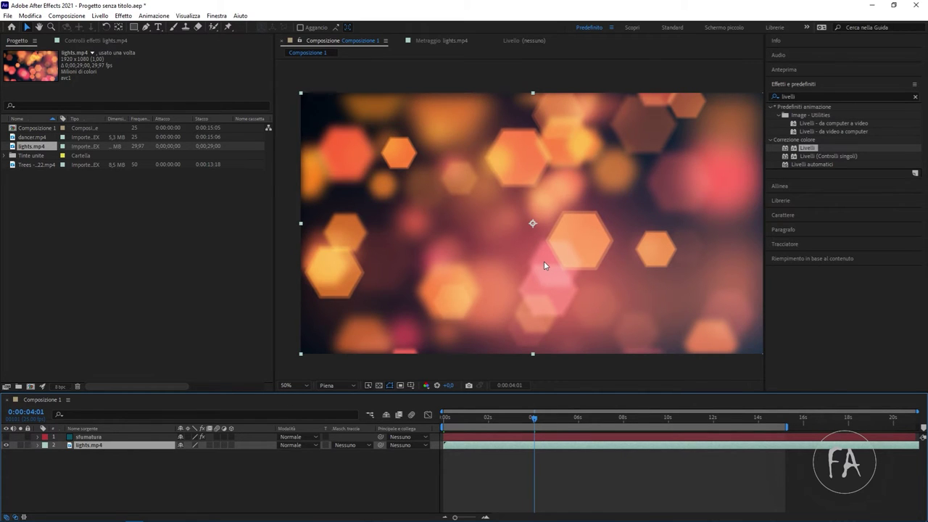
left_click(93, 438)
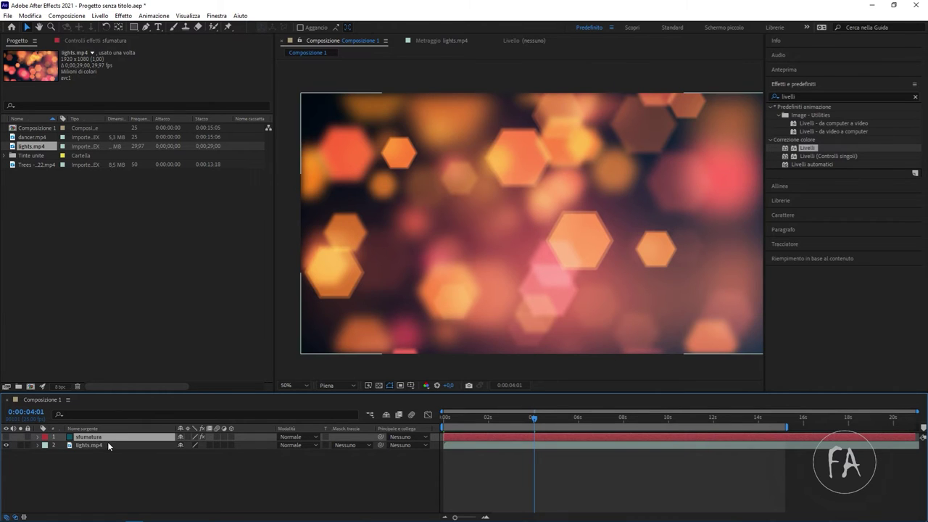
left_click(99, 446)
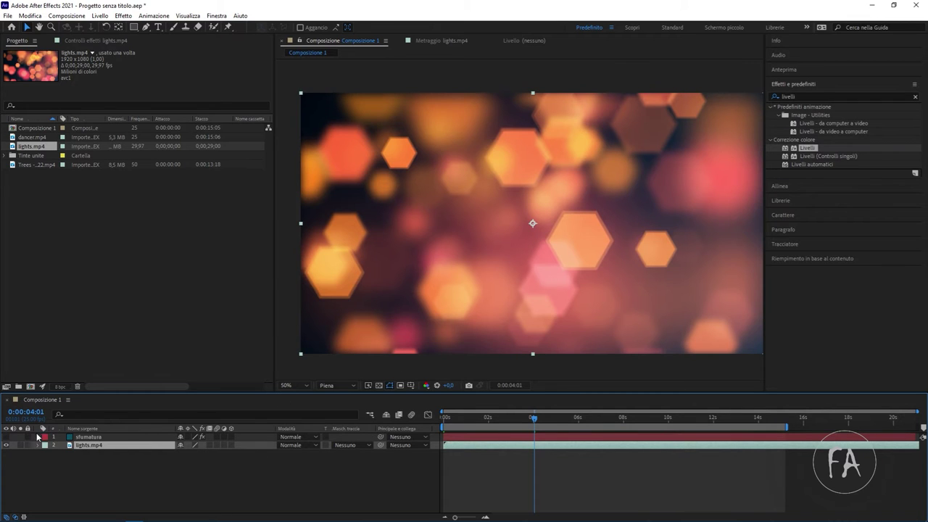
left_click(5, 437)
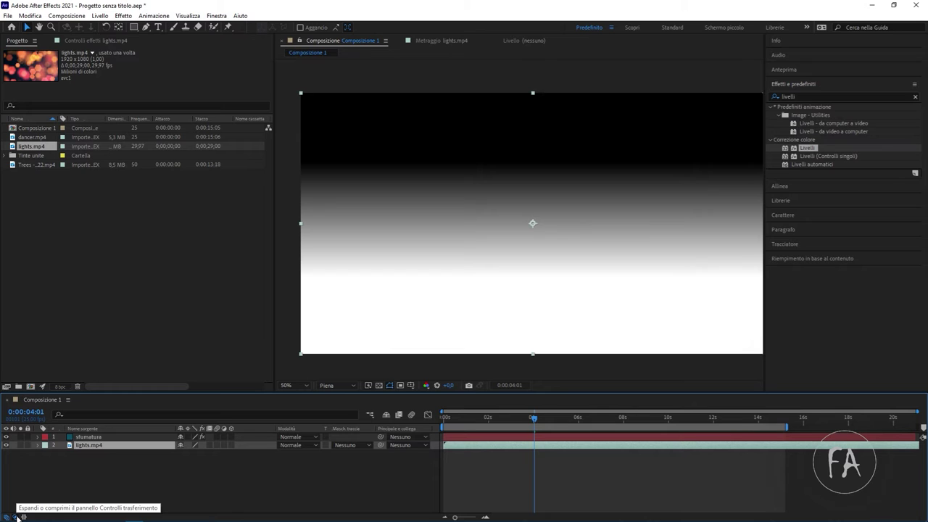
Toggle the Switches/Modes columns and open lights.mp4's Track Matte menu.
left_click(16, 517)
left_click(16, 517)
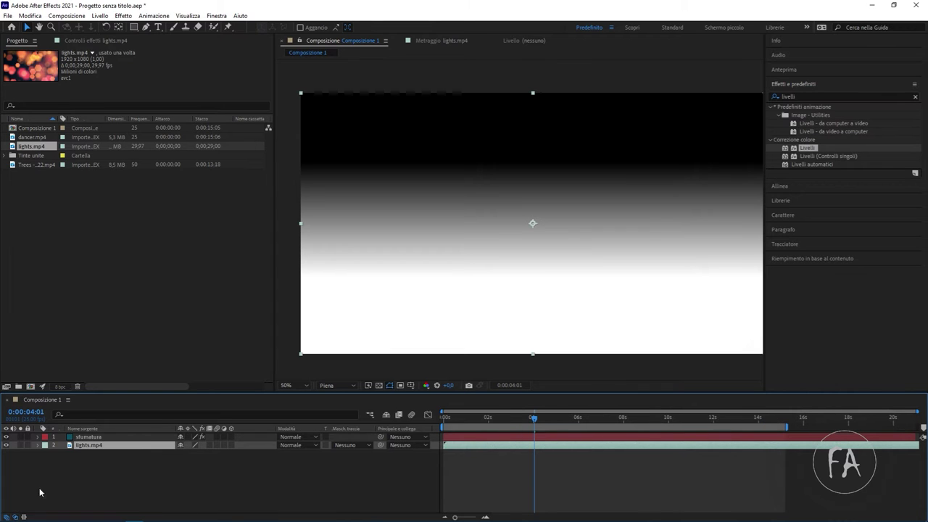
left_click(16, 517)
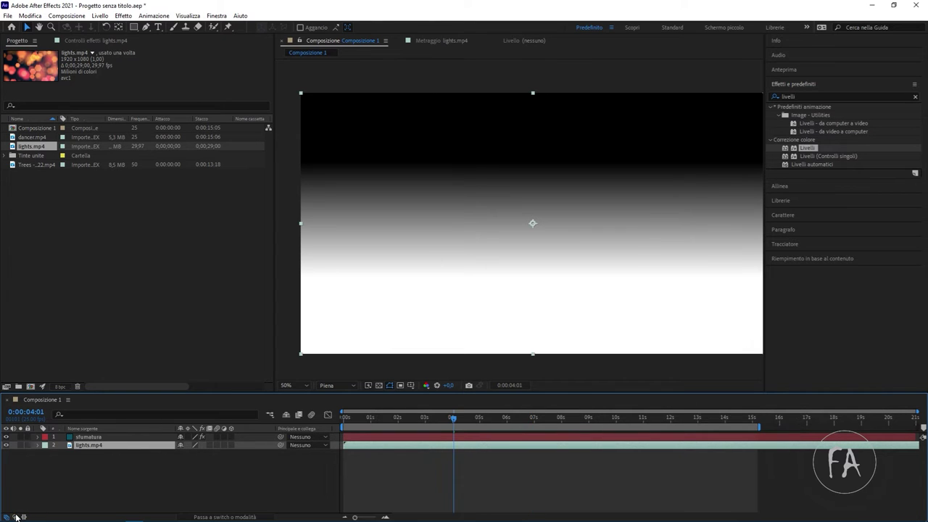
left_click(16, 516)
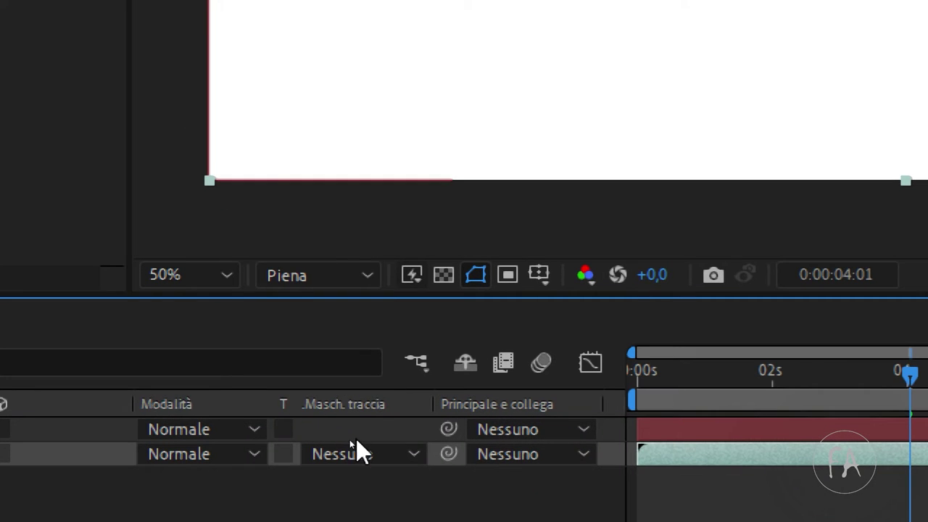
left_click(345, 445)
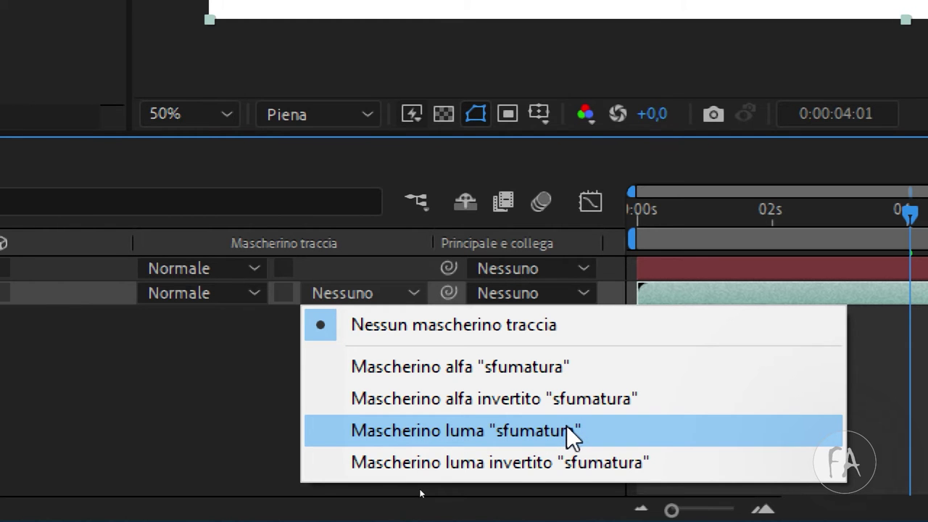
Set lights.mp4's track matte to Luma Matte 'sfumatura' and turn on the transparency grid.
left_click(566, 425)
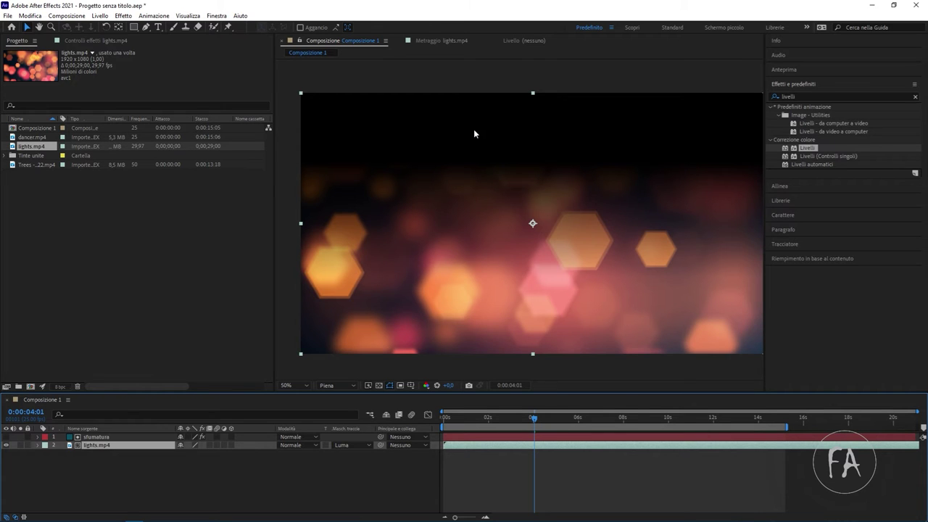
left_click(379, 386)
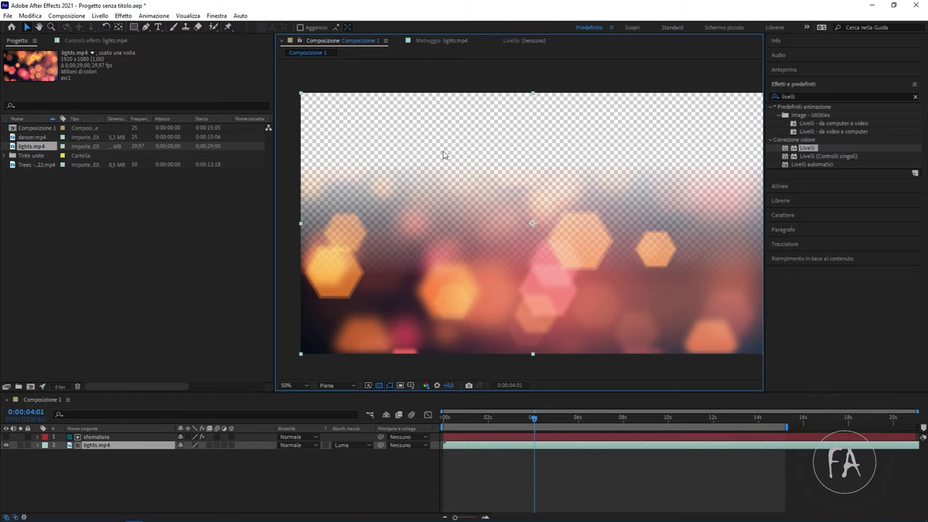
left_click(76, 439)
Toggle the sfumatura layer's visibility repeatedly to compare gradient and matted lights, ending hidden.
left_click(5, 437)
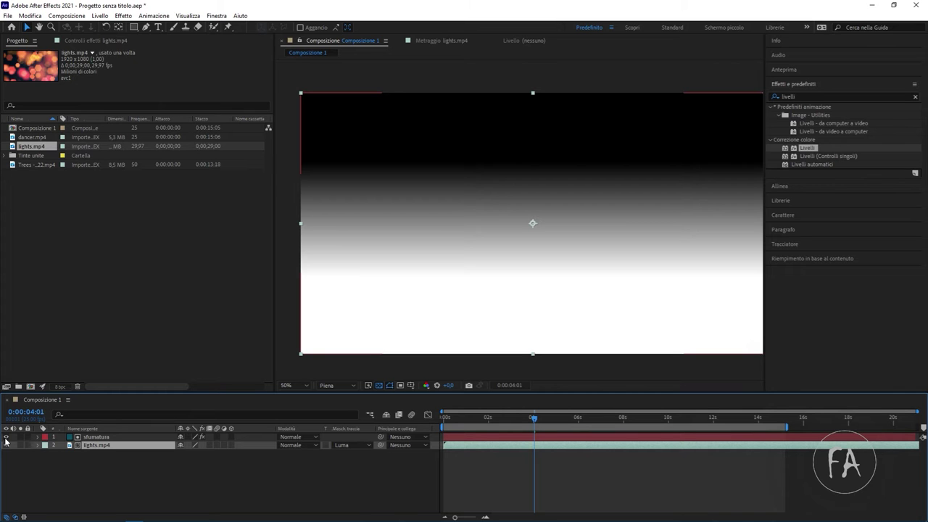
left_click(6, 438)
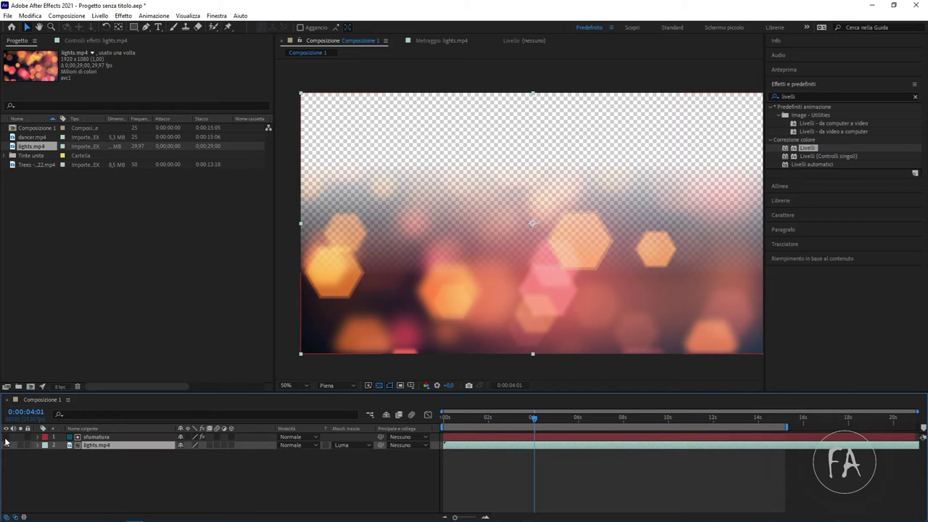
left_click(6, 437)
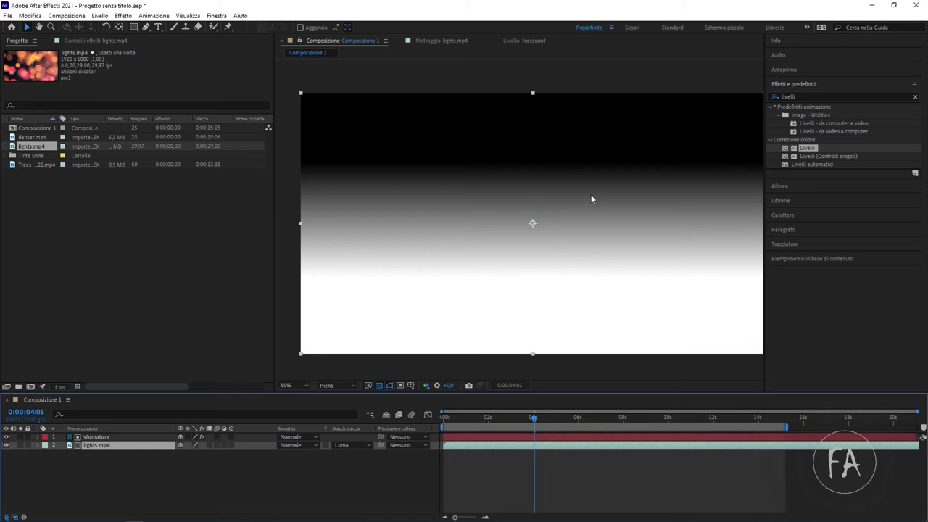
left_click(6, 437)
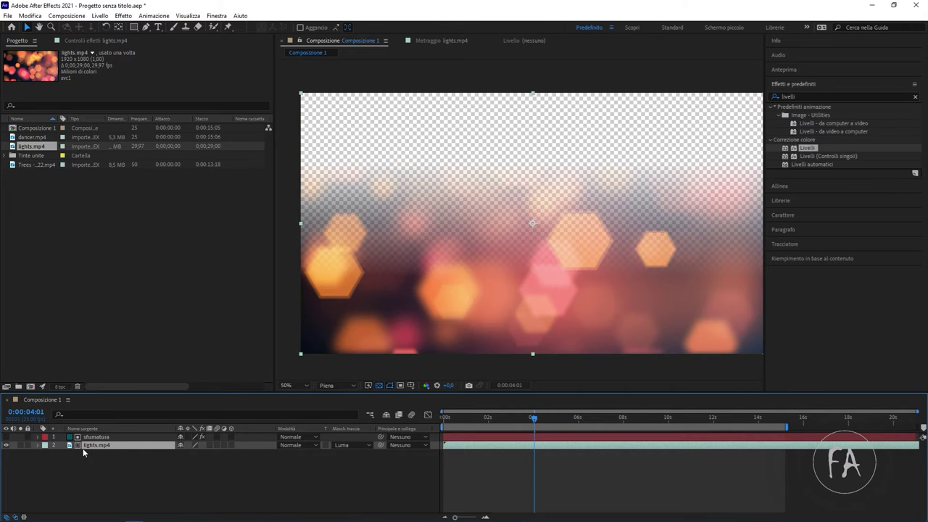
left_click(6, 437)
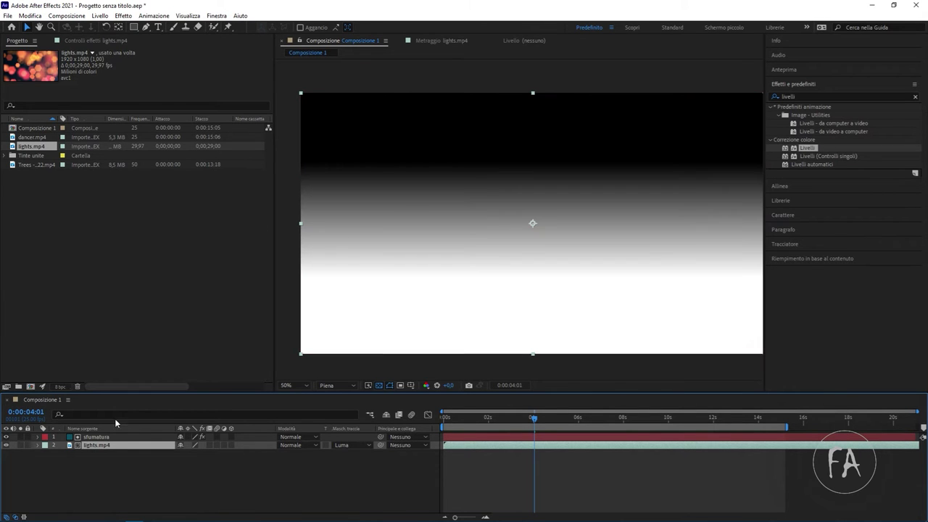
left_click(6, 437)
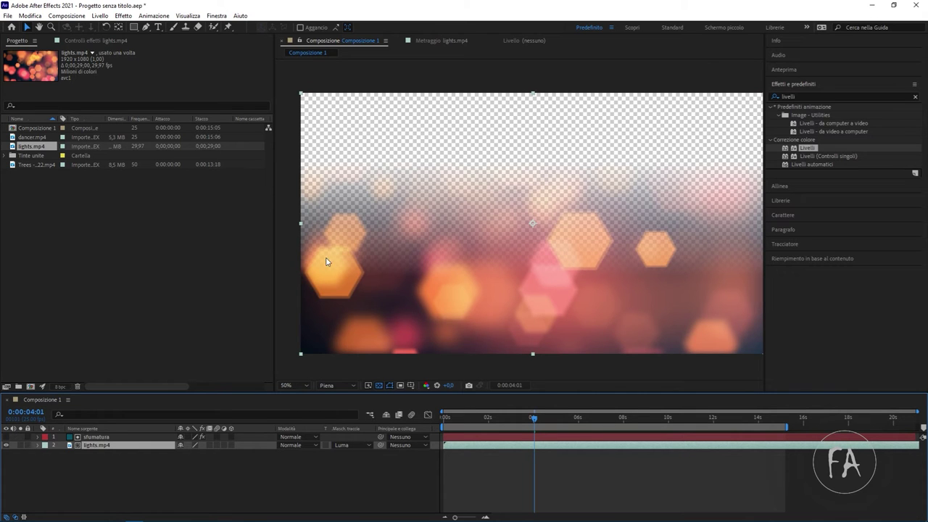
left_click(5, 437)
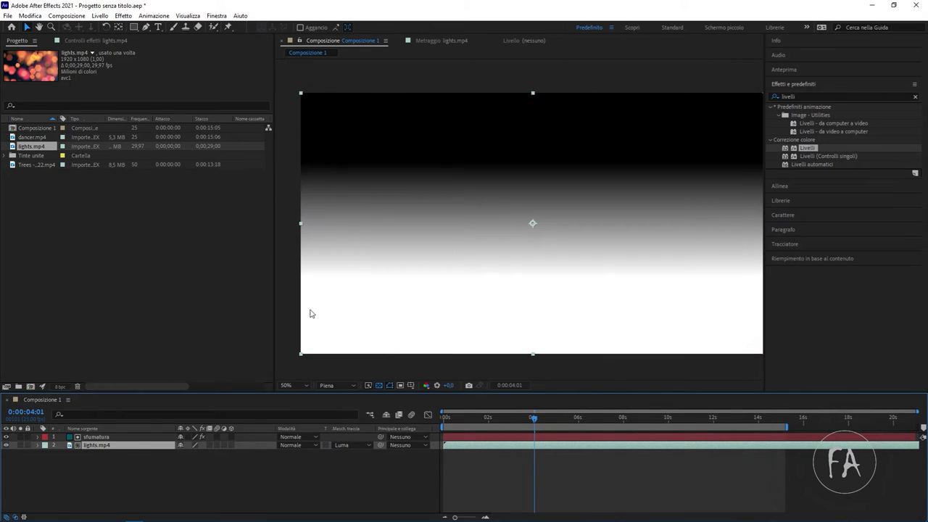
left_click(6, 437)
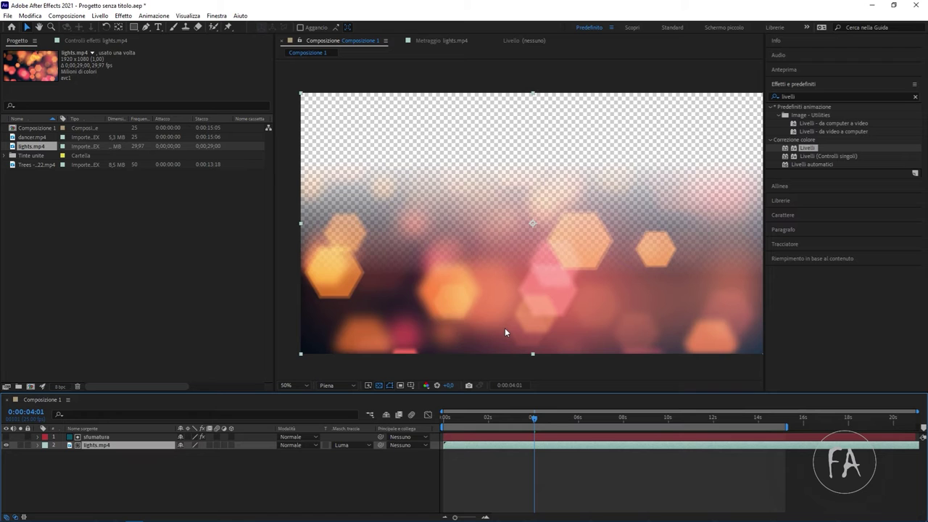
Select both the sfumatura and lights.mp4 layers and delete them.
left_click(130, 503)
key("ctrl+a")
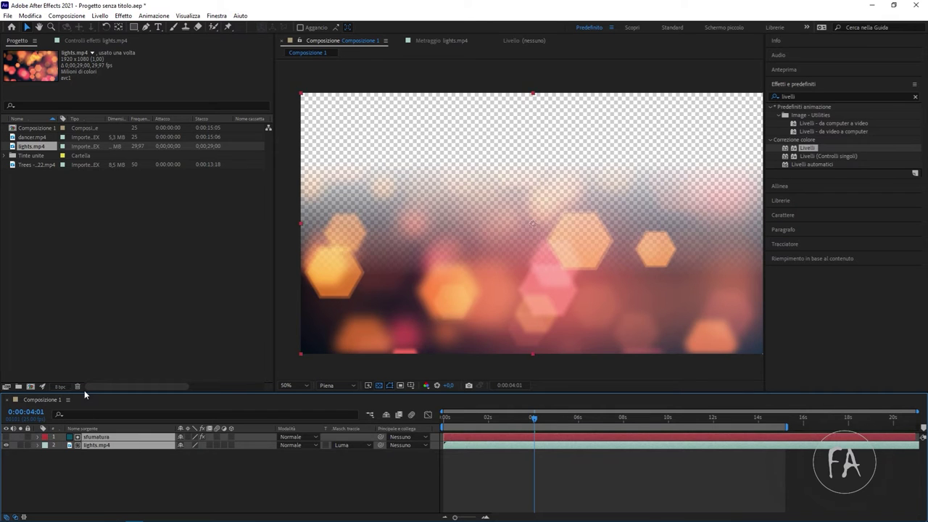
key("Delete")
Add lights.mp4 and dancer.mp4 to Composizione 1, with dancer.mp4 as the top layer.
left_click_drag(38, 147, 119, 489)
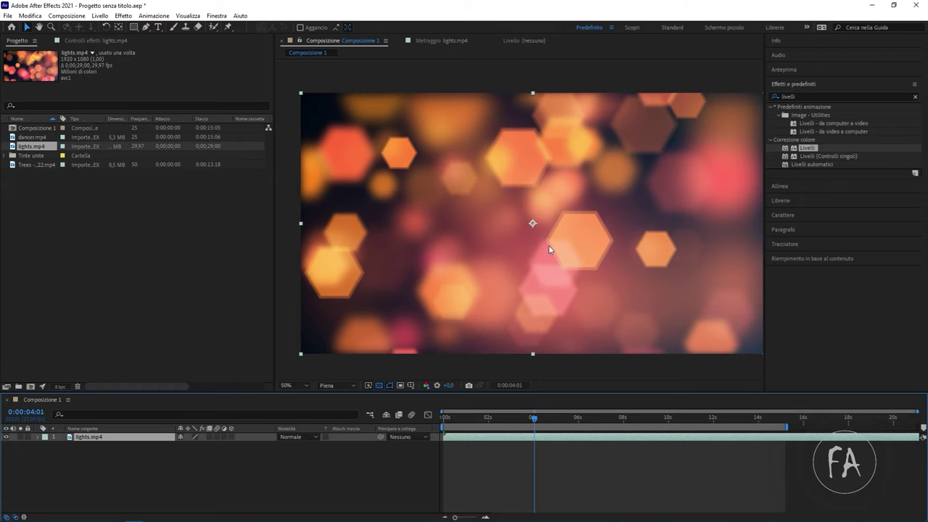
left_click(35, 136)
left_click_drag(35, 135, 105, 441)
left_click_drag(473, 432, 563, 432)
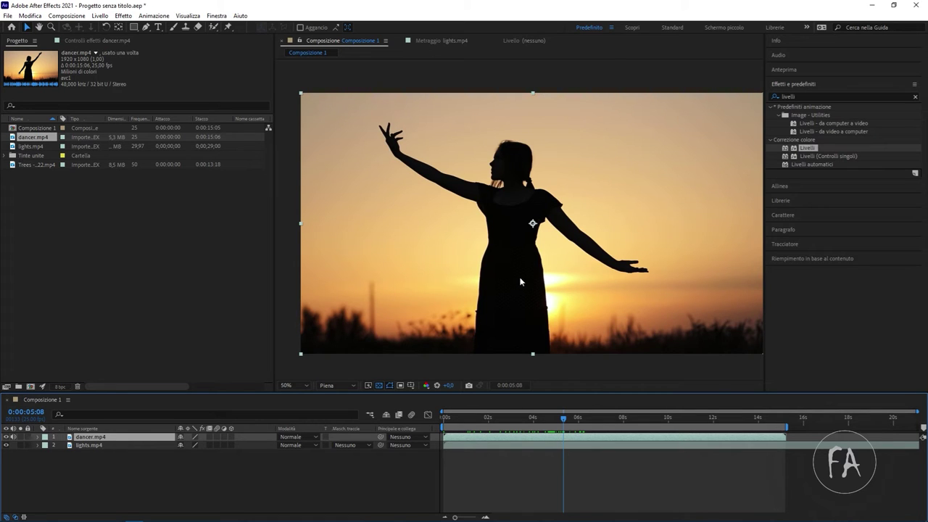
Hide and re-show the dancer layer to check the lights, then select lights.mp4.
left_click(5, 437)
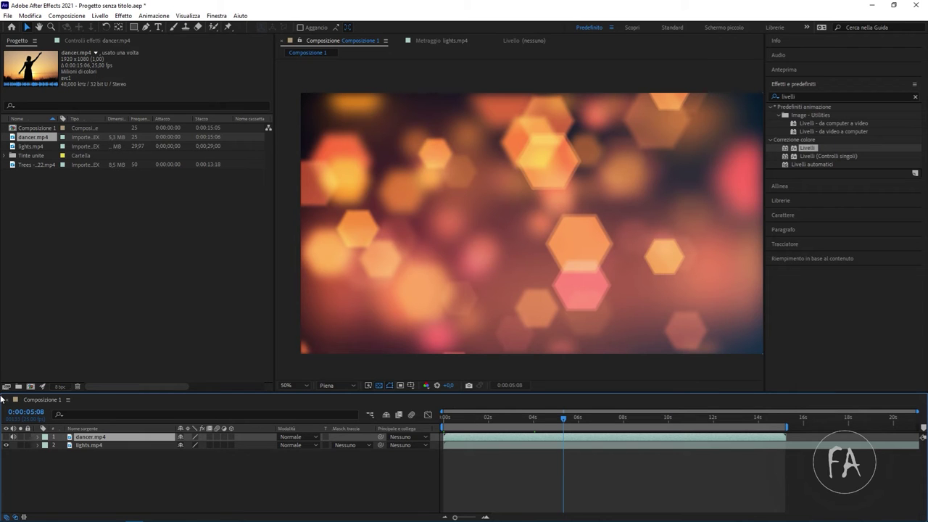
key("ctrl+shift+a")
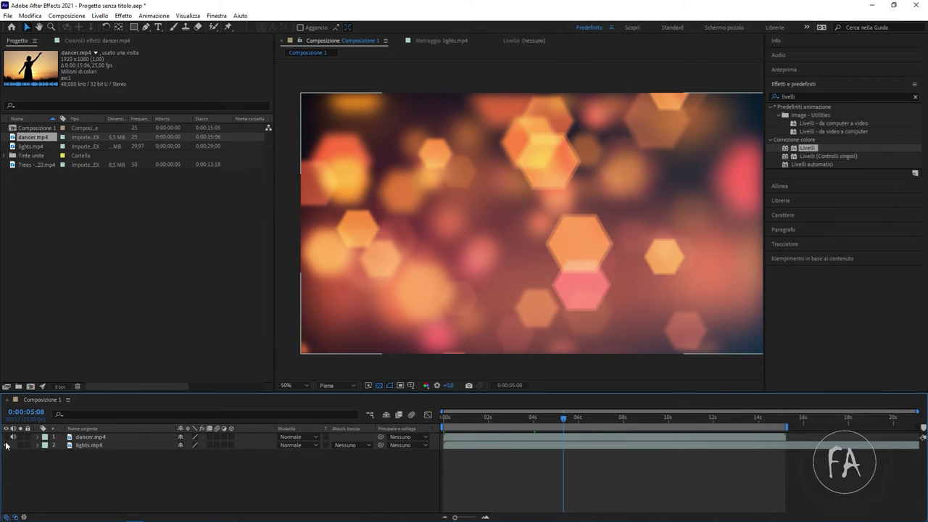
left_click(6, 437)
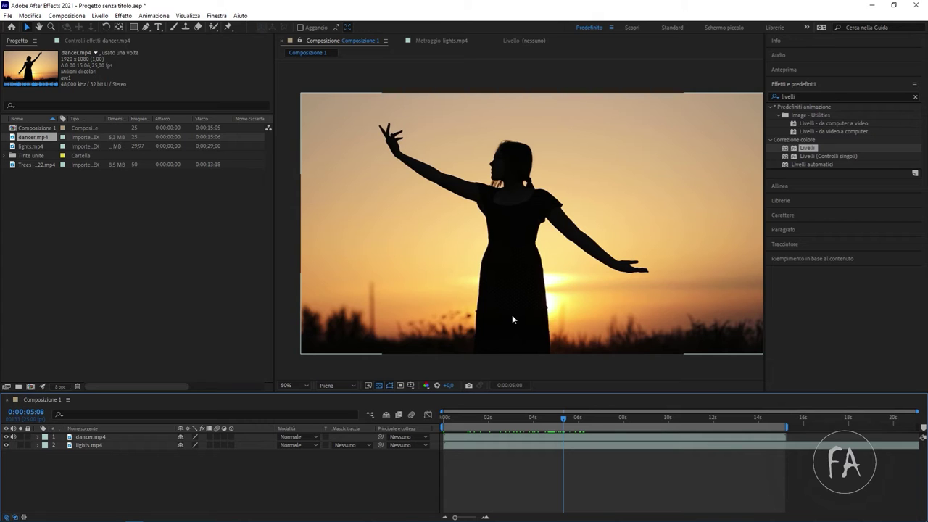
left_click(94, 445)
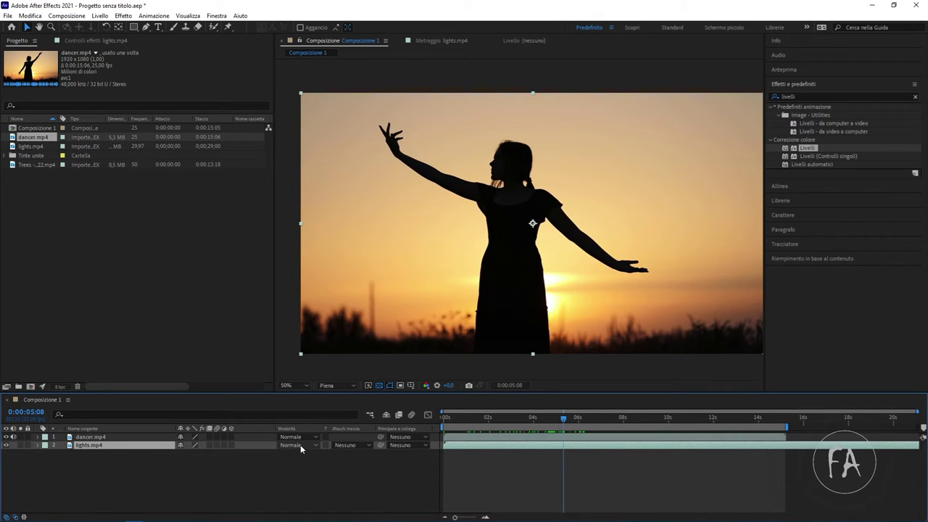
Set lights.mp4's Track Matte to Luma Matte 'dancer.mp4' and toggle the transparency grid.
left_click(348, 445)
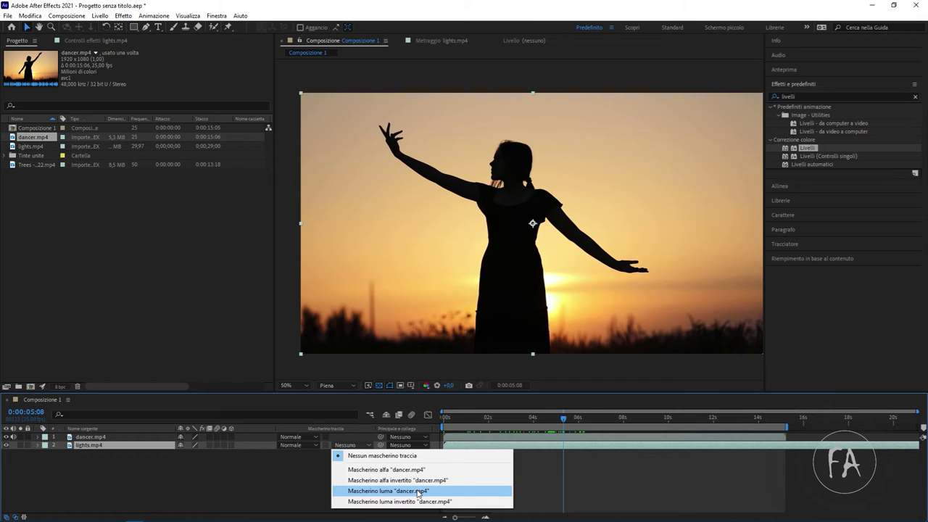
left_click(419, 491)
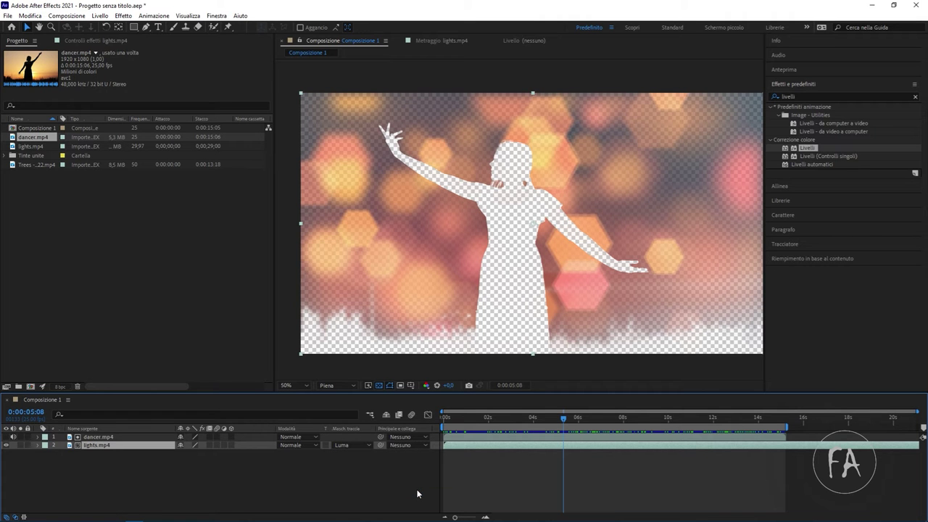
left_click(379, 389)
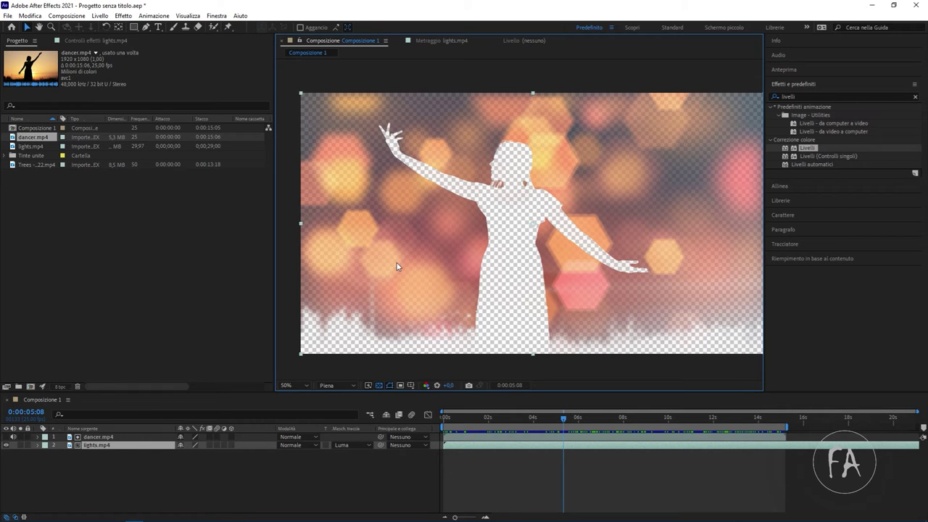
left_click(380, 386)
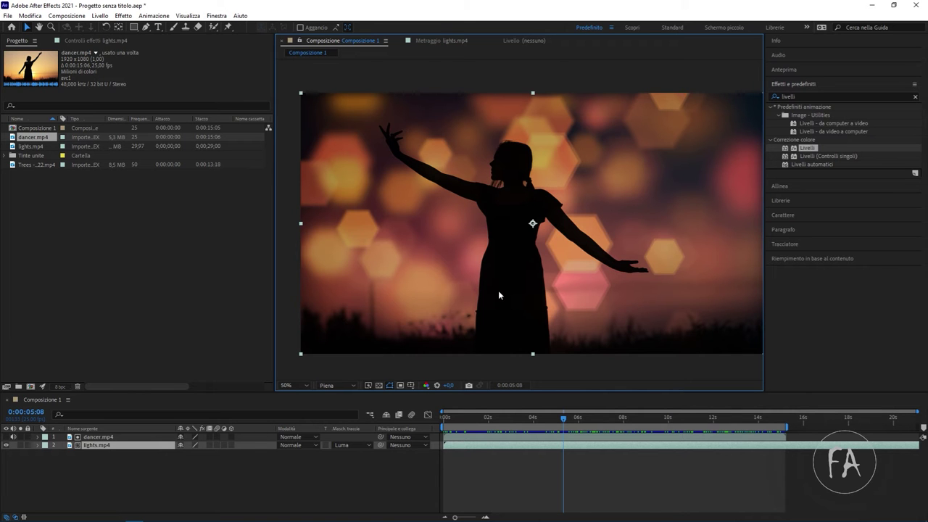
left_click(440, 419)
key("space")
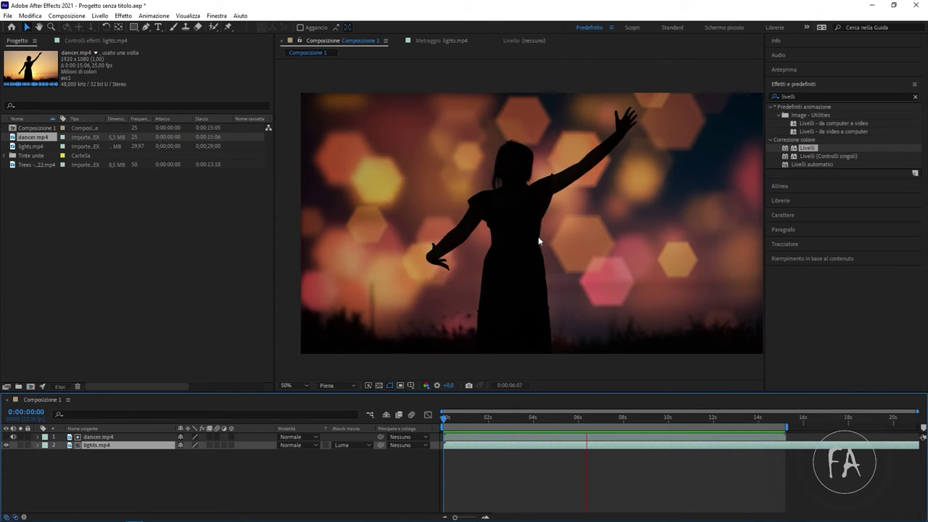
key("space")
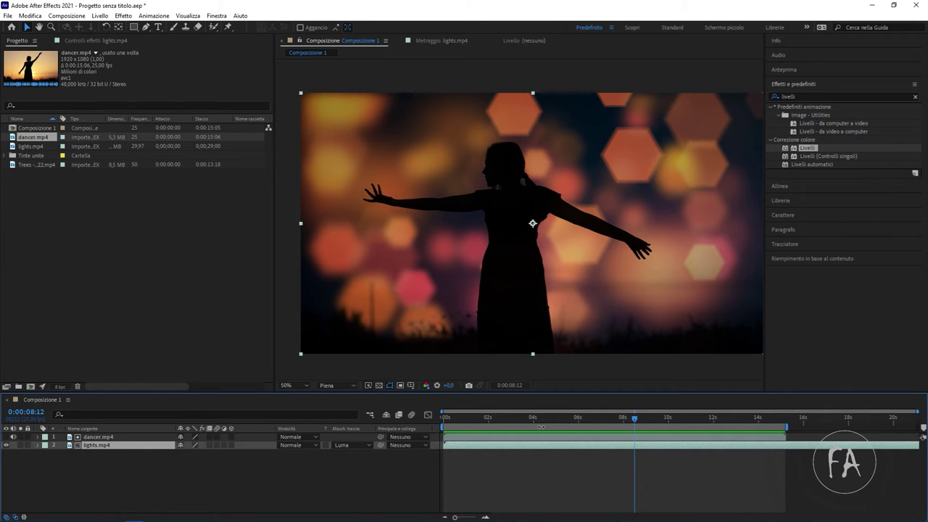
left_click_drag(572, 425, 548, 422)
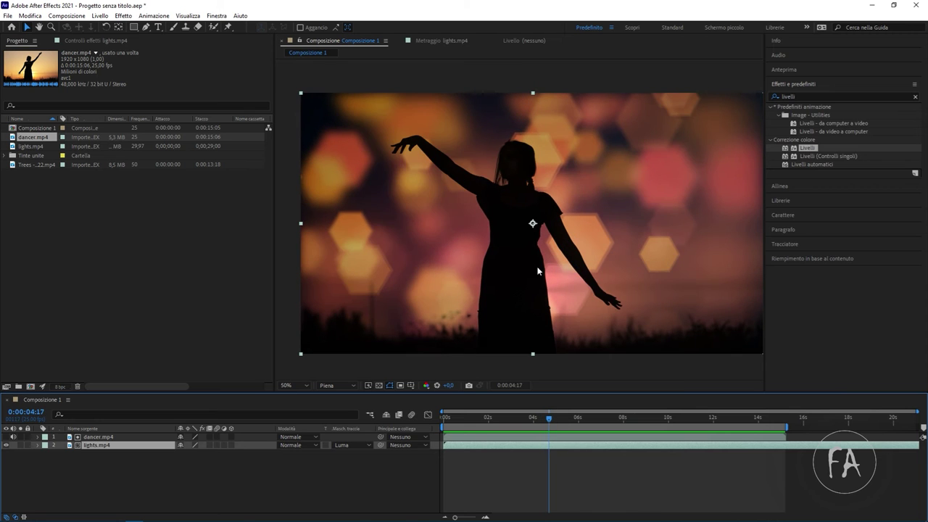
scroll(508, 189, "up", 2)
scroll(493, 153, "up", 1)
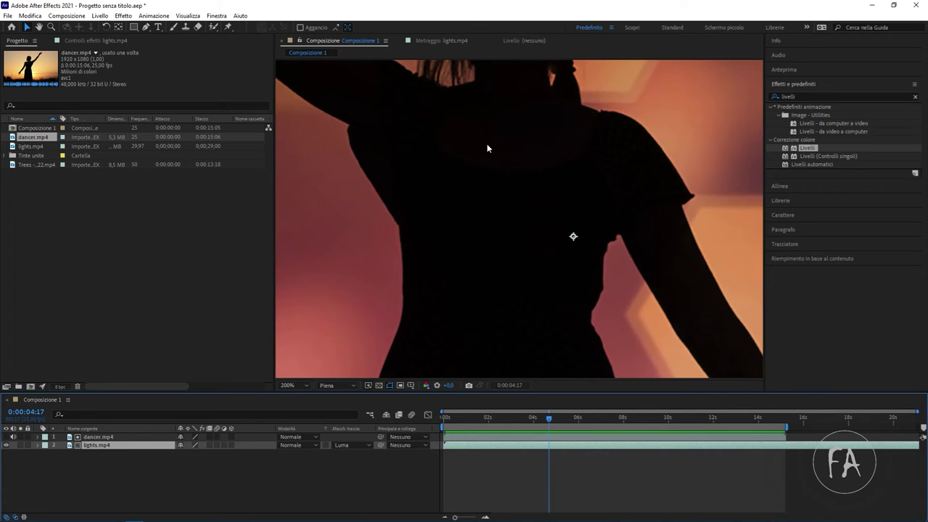
scroll(500, 218, "up", 1)
scroll(503, 235, "up", 2)
key("v")
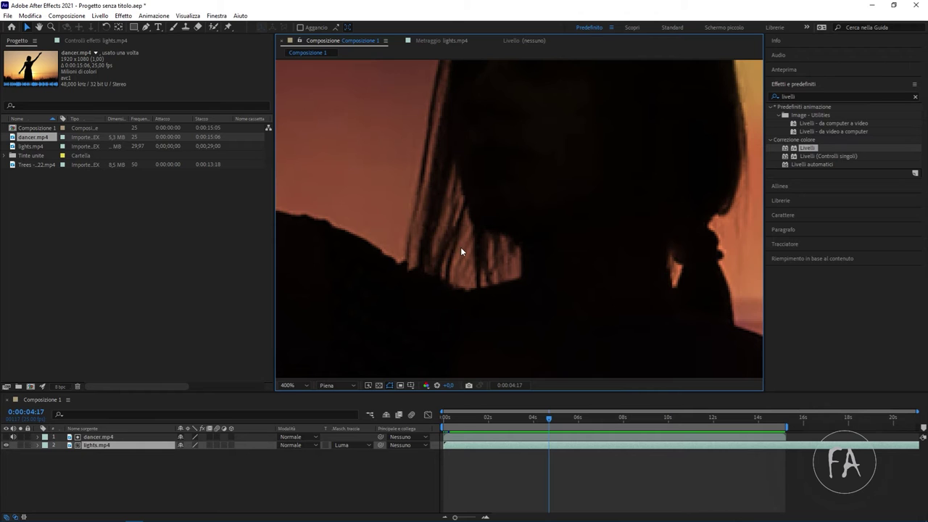
scroll(461, 202, "down", 4)
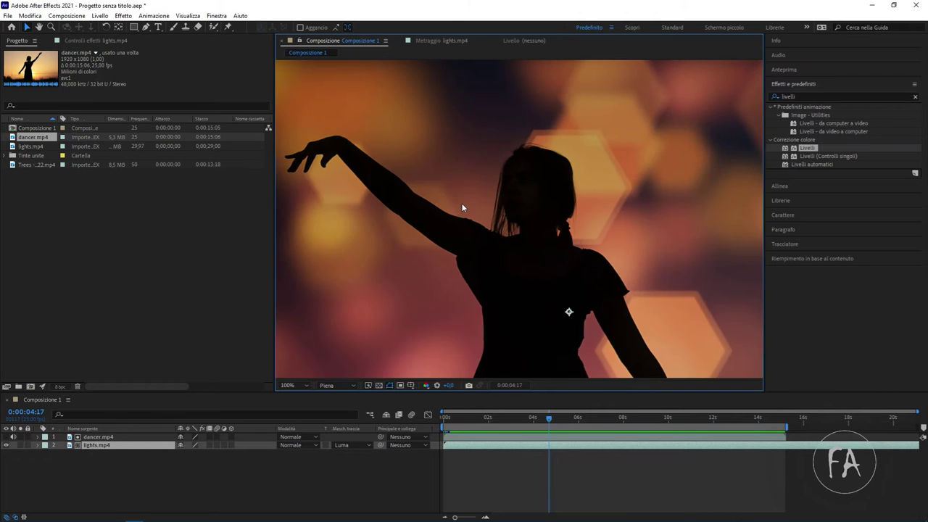
scroll(533, 218, "down", 2)
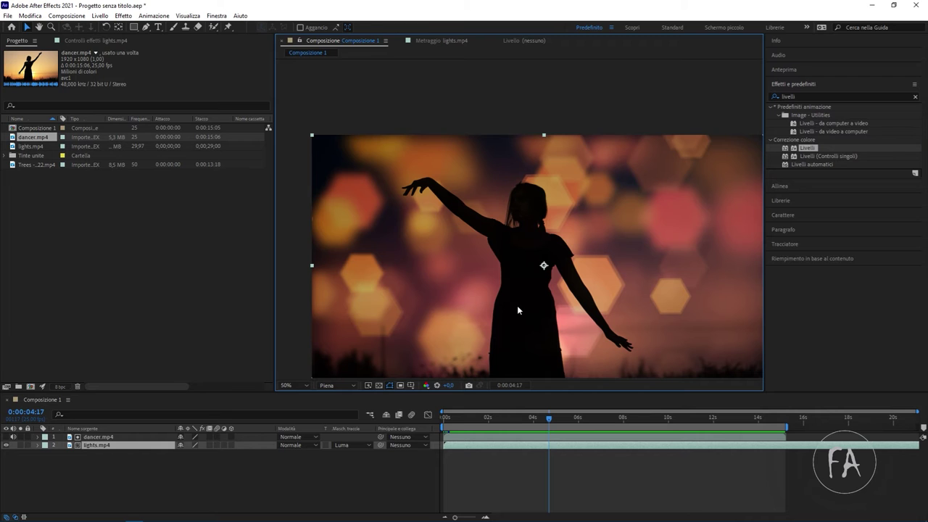
scroll(517, 310, "up", 3)
scroll(518, 310, "up", 3)
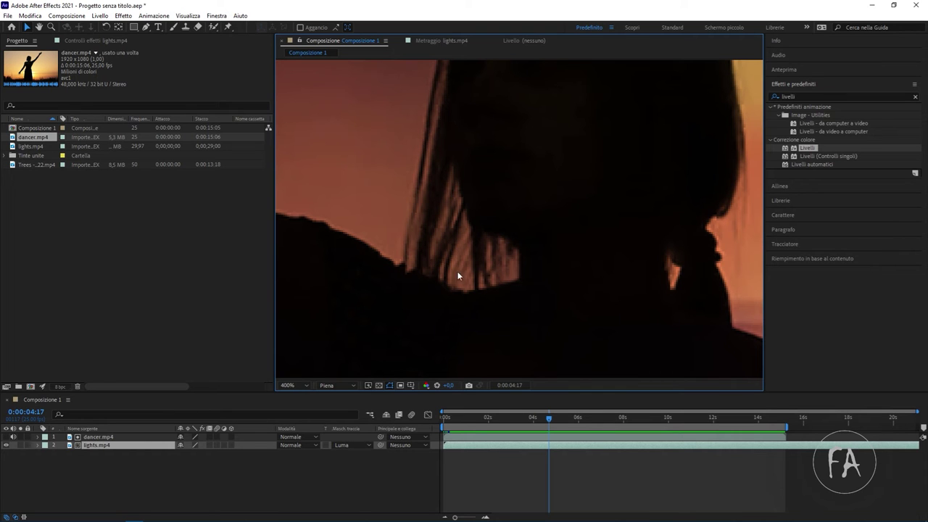
key("h")
left_click_drag(522, 235, 461, 215)
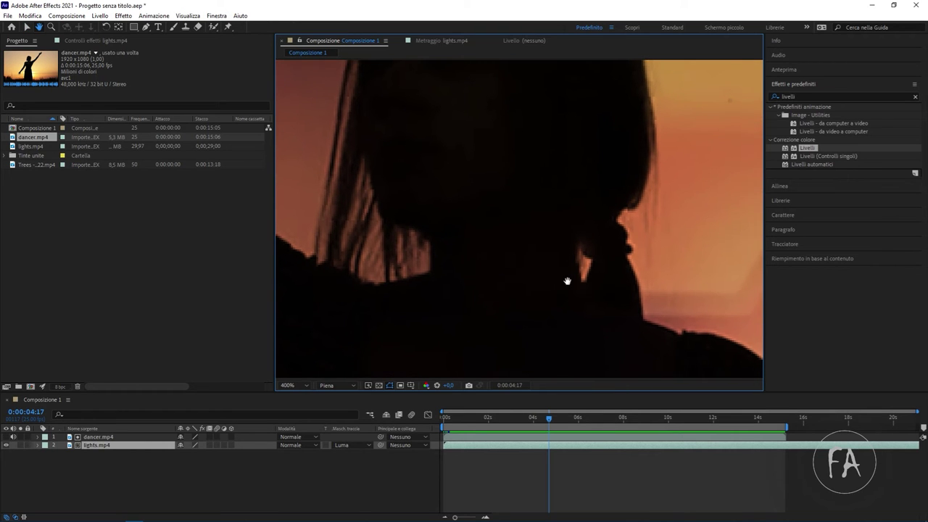
left_click_drag(630, 190, 525, 192)
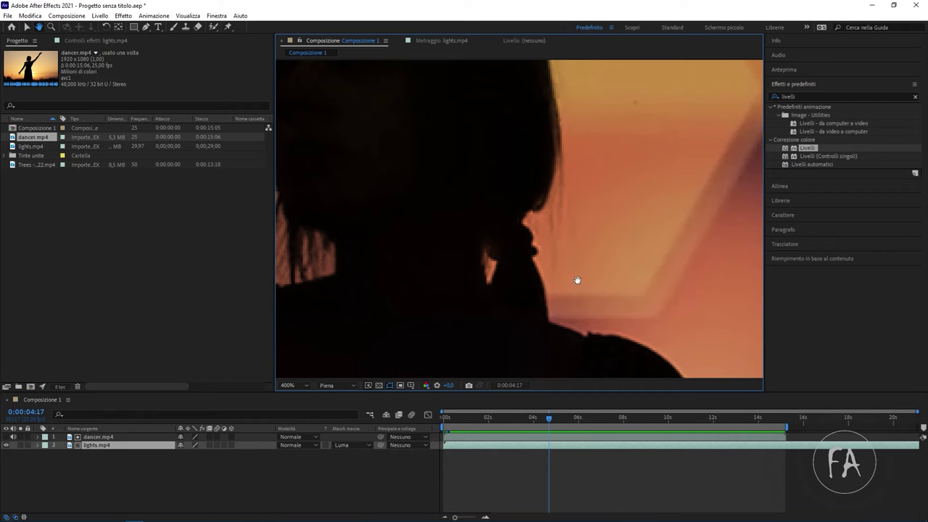
mouse_move(554, 214)
left_mouse_down()
mouse_move(558, 271)
mouse_move(580, 272)
left_mouse_up()
left_click_drag(584, 211, 588, 269)
left_click_drag(471, 163, 586, 186)
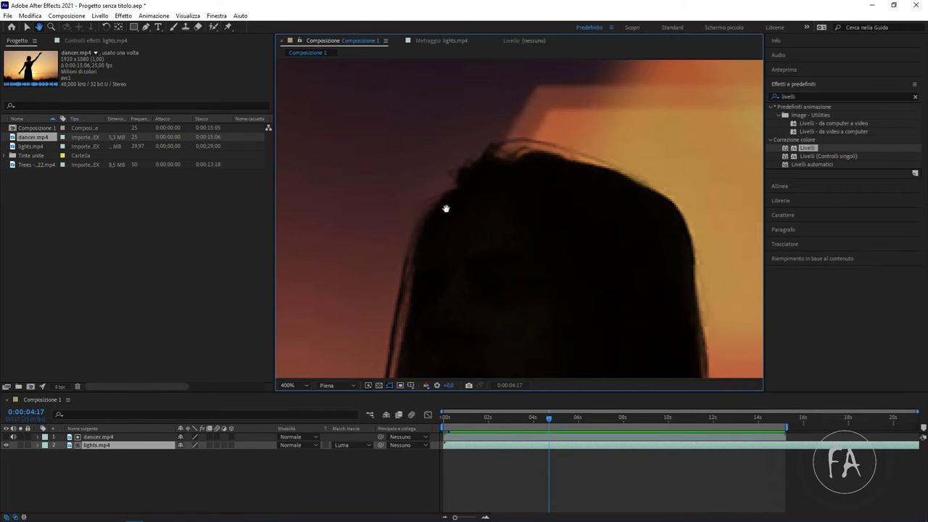
left_click_drag(403, 301, 433, 172)
left_click_drag(420, 253, 422, 210)
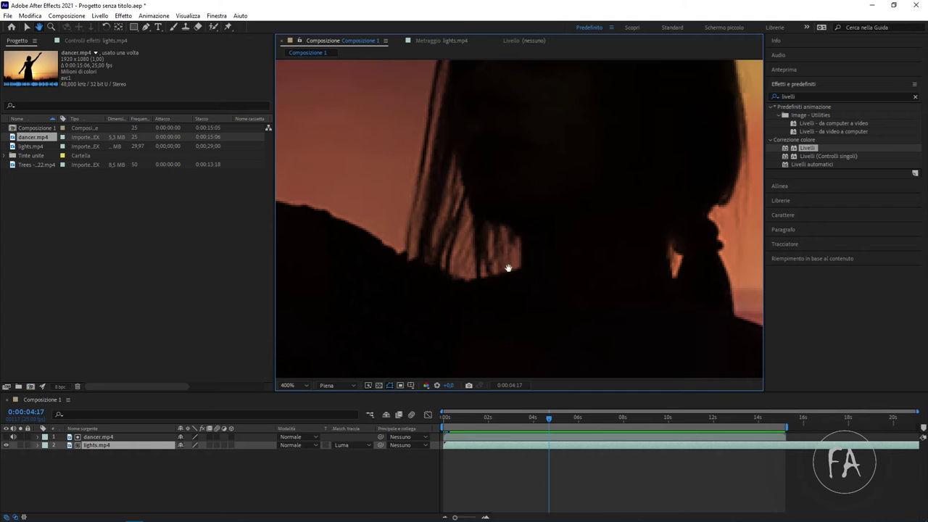
scroll(569, 222, "down", 2)
scroll(526, 259, "down", 1)
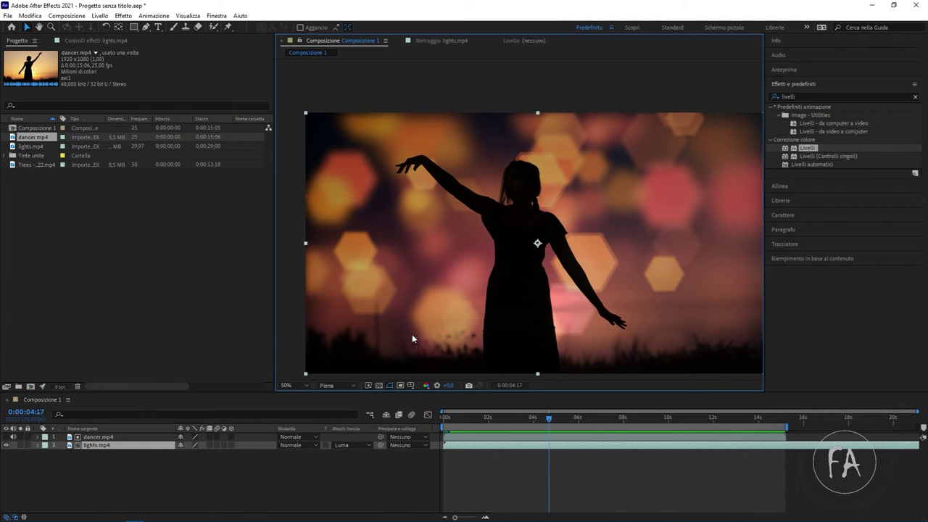
left_click_drag(525, 291, 510, 275)
scroll(510, 276, "up", 1)
scroll(525, 263, "up", 1)
scroll(568, 293, "up", 1)
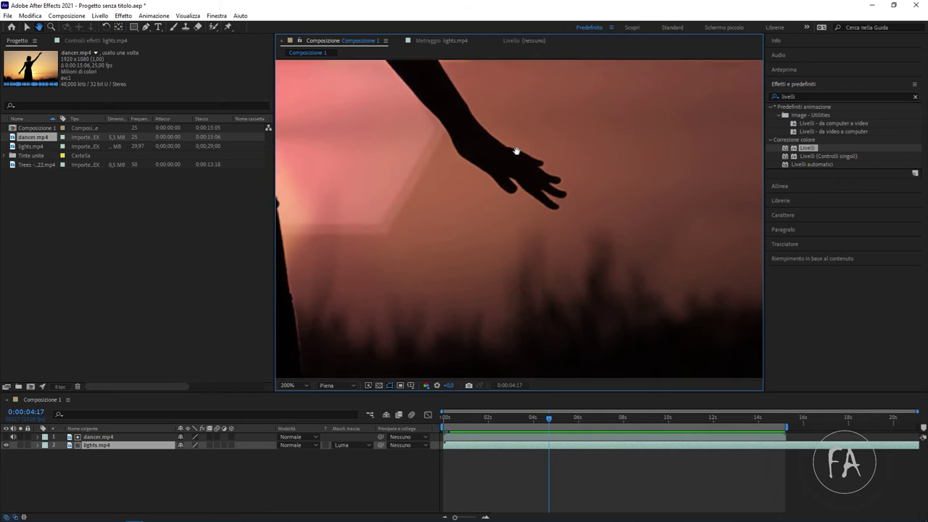
scroll(517, 150, "up", 1)
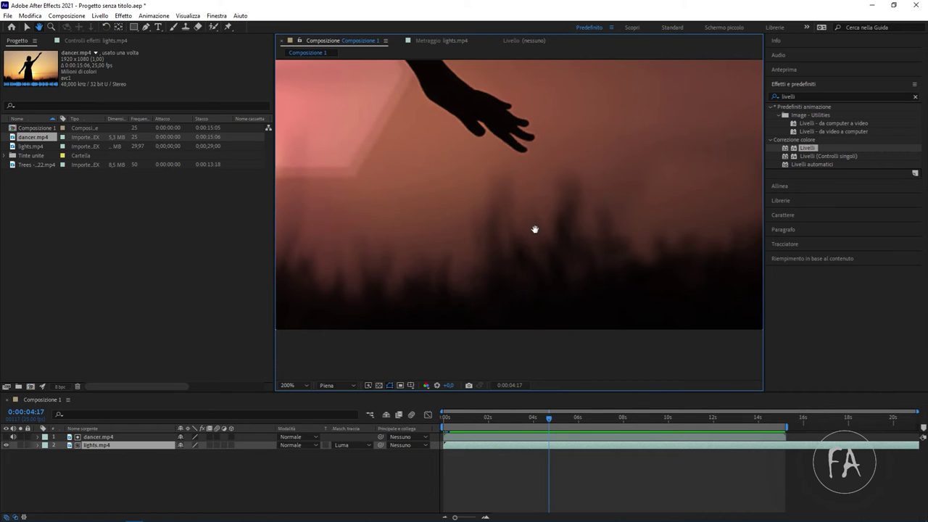
mouse_move(563, 232)
left_mouse_down()
mouse_move(401, 254)
mouse_move(501, 232)
mouse_move(451, 232)
mouse_move(650, 227)
left_mouse_up()
left_click_drag(456, 251, 613, 237)
mouse_move(523, 244)
left_mouse_down()
mouse_move(409, 245)
mouse_move(545, 232)
mouse_move(619, 210)
left_mouse_up()
left_click_drag(447, 219, 527, 299)
scroll(527, 299, "down", 3)
scroll(512, 174, "up", 1)
mouse_move(511, 174)
left_mouse_down()
mouse_move(481, 306)
mouse_move(470, 272)
left_mouse_up()
key("space")
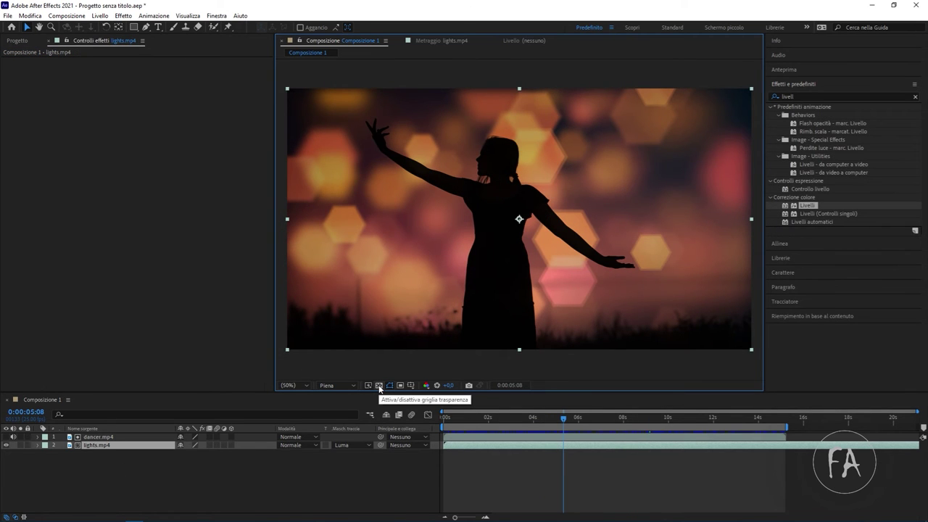
Turn on the transparency grid and zoom and pan around to inspect the matte.
left_click(378, 388)
scroll(599, 123, "up", 2)
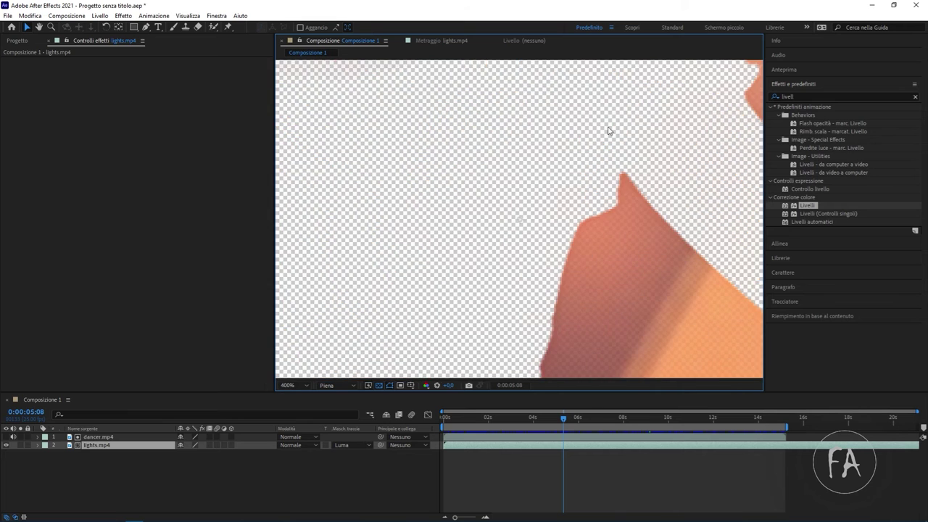
scroll(607, 130, "up", 2)
mouse_move(493, 185)
left_mouse_down()
mouse_move(356, 261)
mouse_move(335, 257)
left_mouse_up()
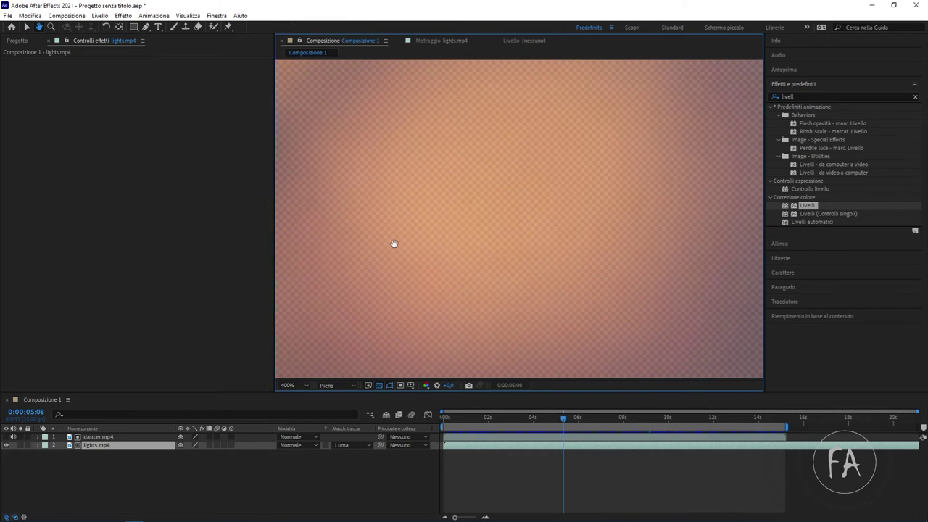
mouse_move(405, 171)
left_mouse_down()
mouse_move(512, 245)
mouse_move(474, 201)
left_mouse_up()
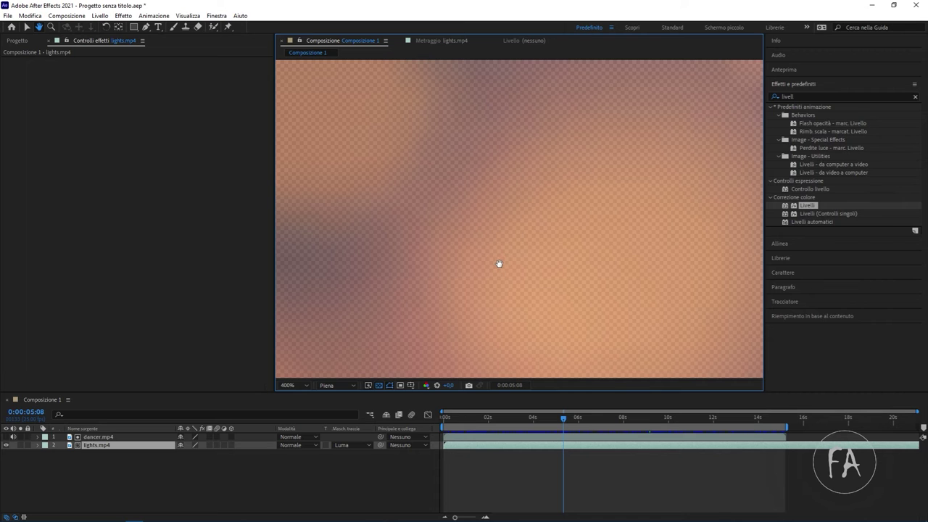
scroll(490, 229, "down", 6)
scroll(441, 330, "up", 1)
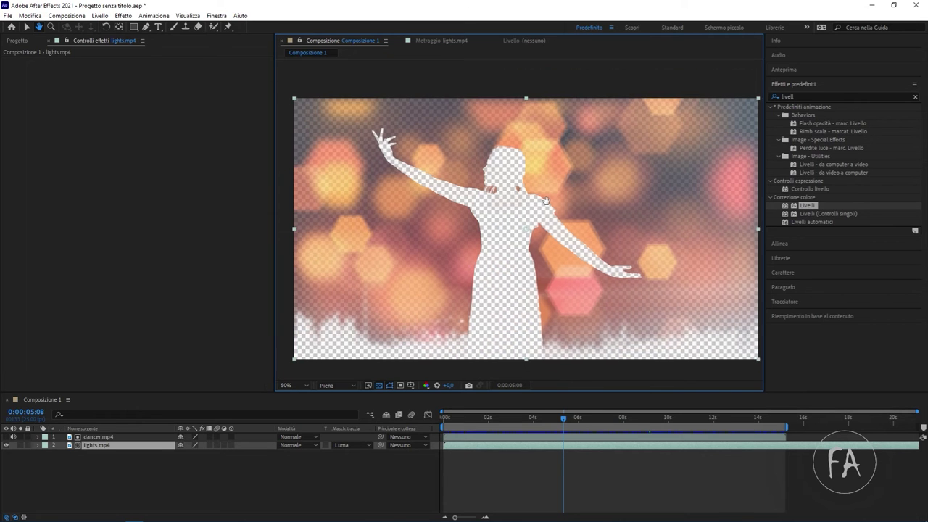
Return to the Selection tool, hide the transparency grid, and show the dancer layer.
key("v")
left_click(378, 385)
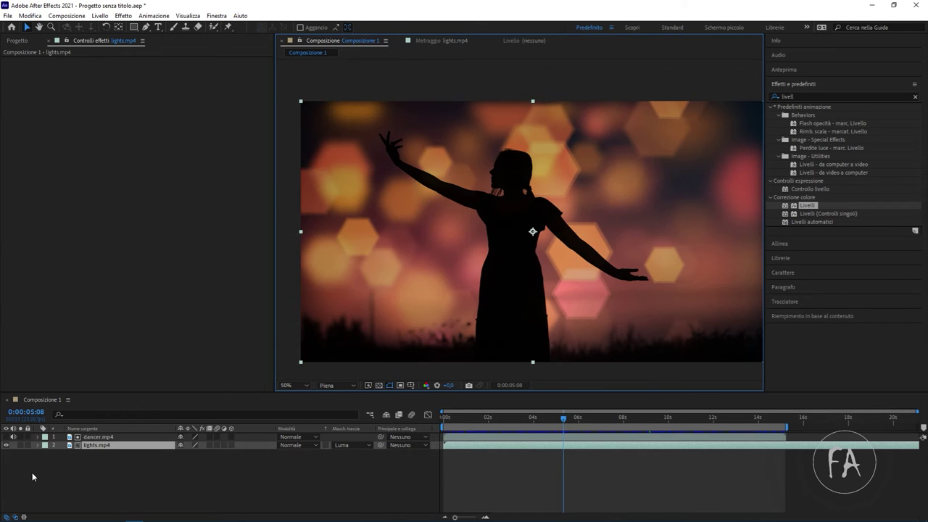
left_click(5, 443)
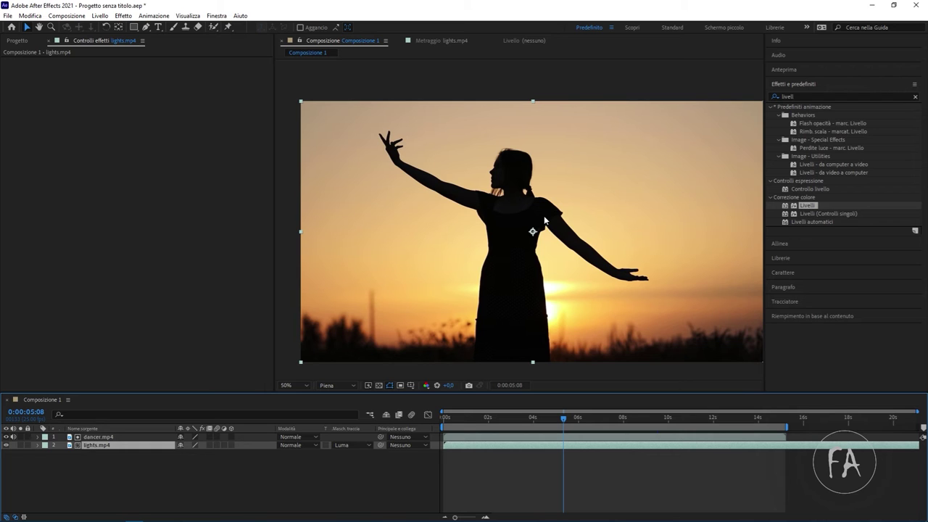
Hide the dancer matte layer and toggle the transparency grid to check the matted lights.
left_click(378, 385)
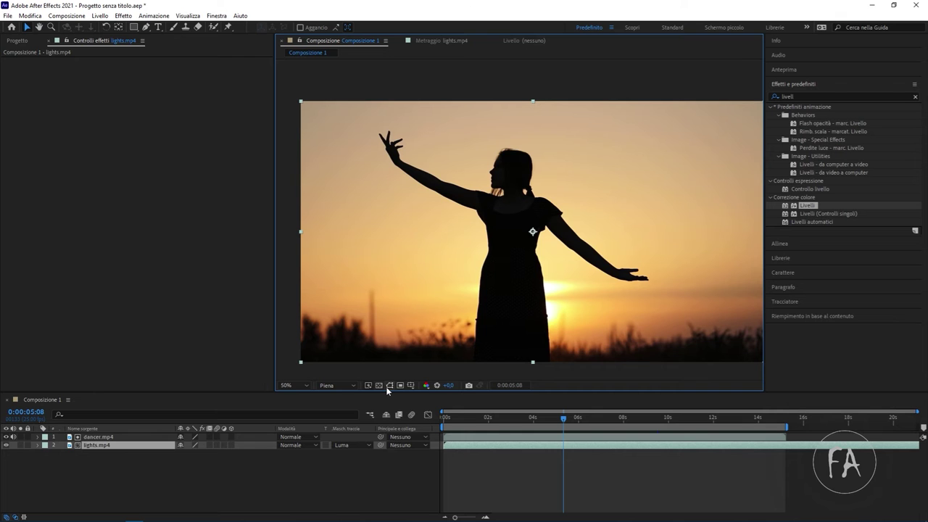
left_click(2, 443)
left_click(4, 444)
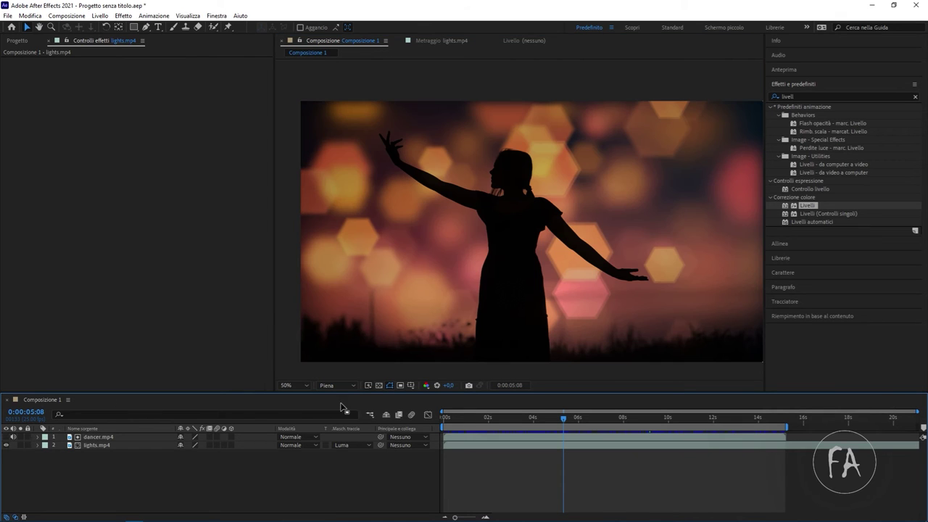
left_click(380, 386)
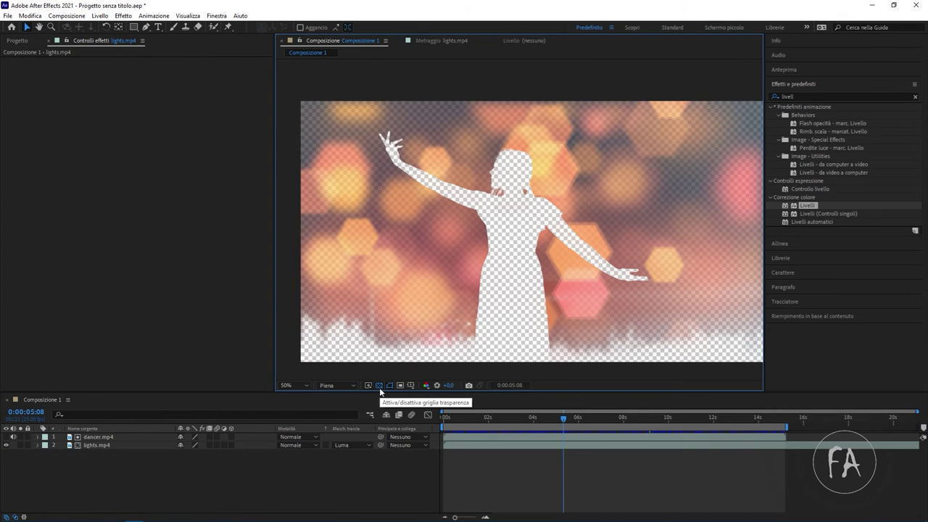
left_click(379, 386)
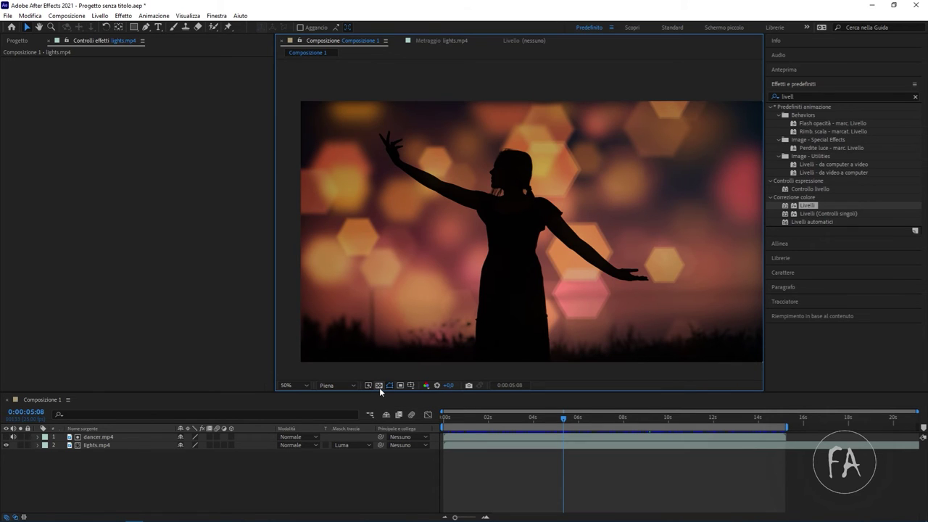
Make the dancer layer visible again and select the Effects & Presets search text.
left_click(6, 440)
left_click(6, 440)
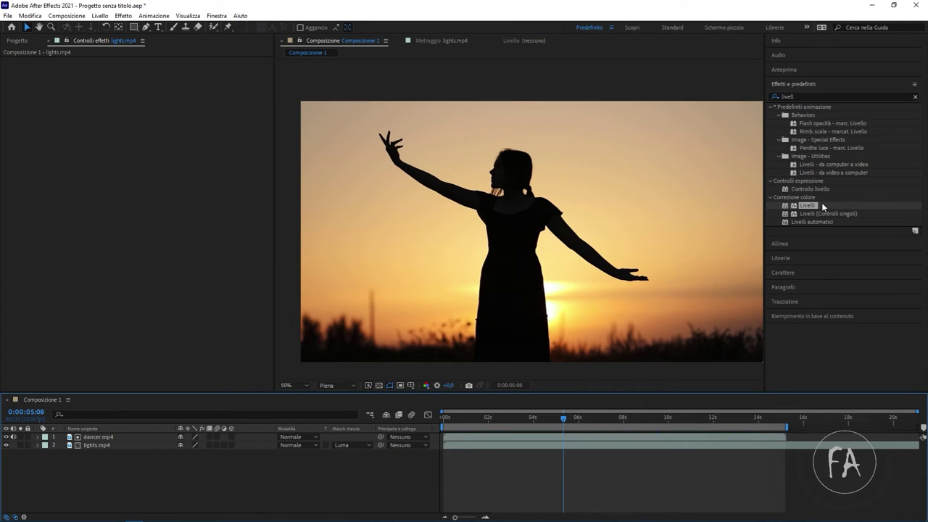
left_click(822, 97)
double_click(823, 97)
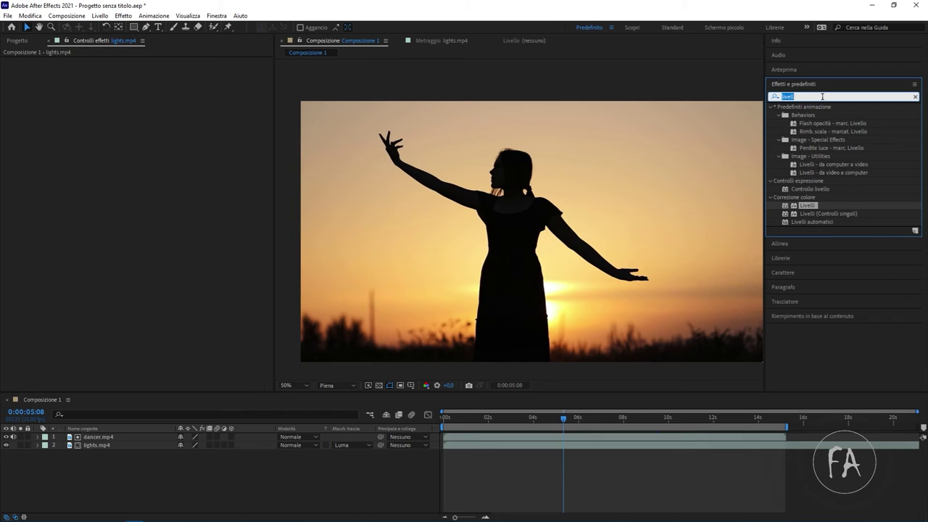
Search 'bianco' and apply Bianco e nero to lights.mp4 and dancer.mp4, turning the dancer greyscale.
type("bianco")
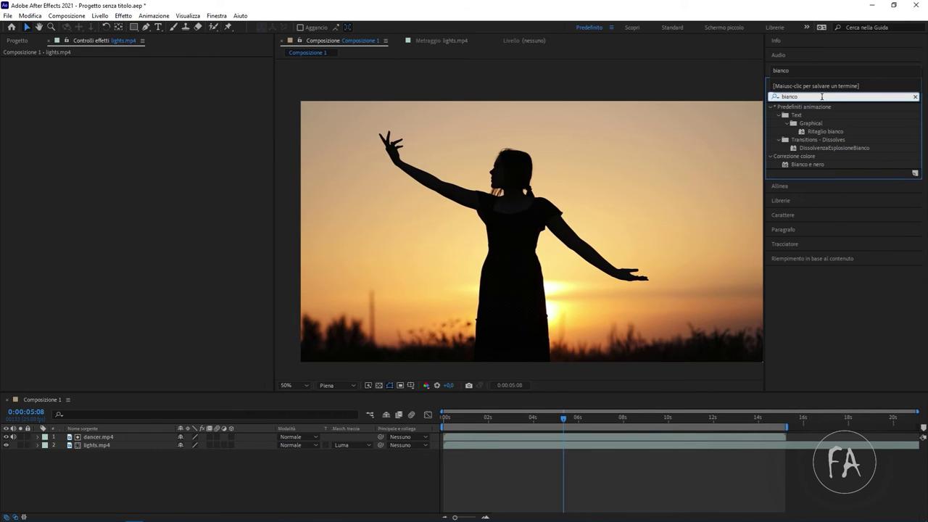
left_click_drag(809, 161, 138, 198)
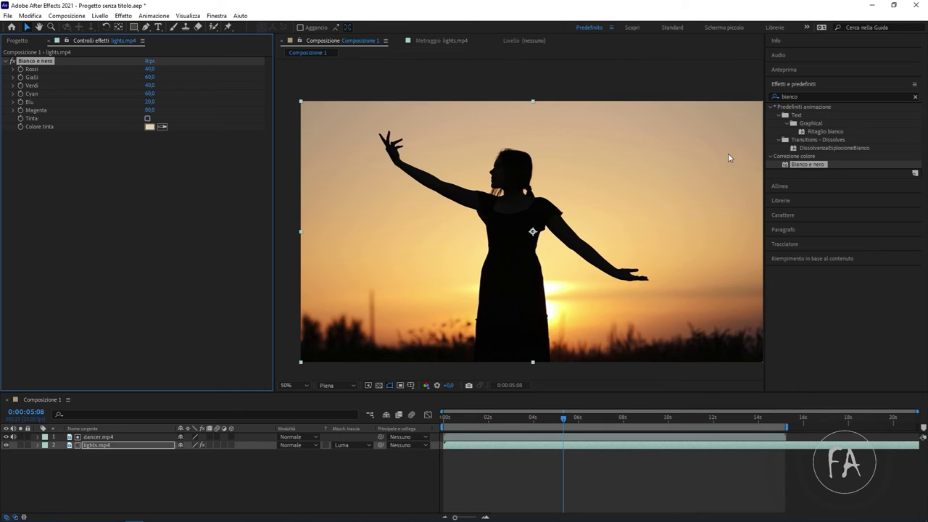
left_click(89, 437)
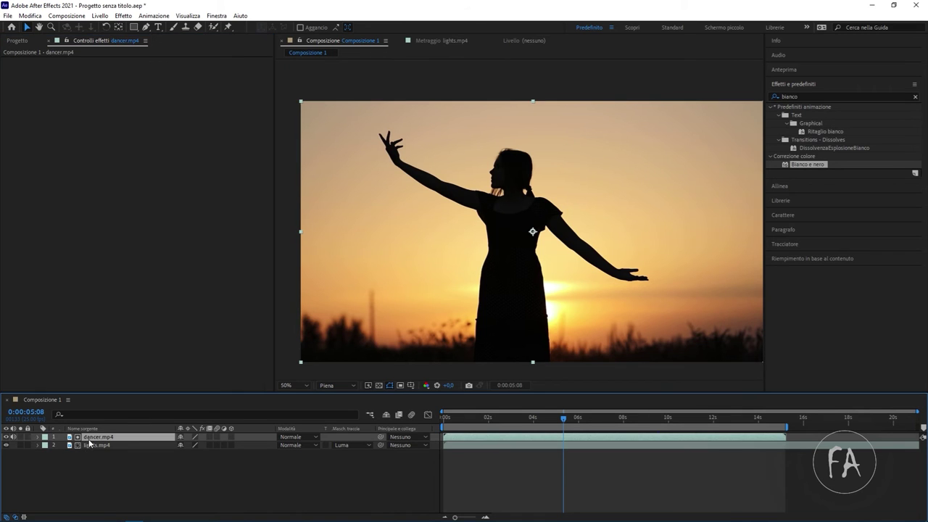
left_click_drag(795, 167, 618, 235)
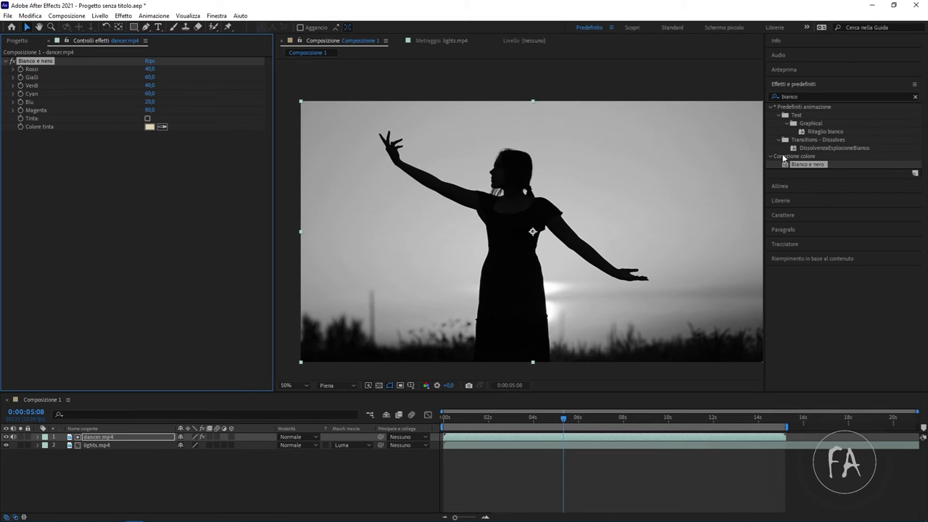
Search 'livelli' and apply the Livelli effect to dancer.mp4.
left_click(833, 97)
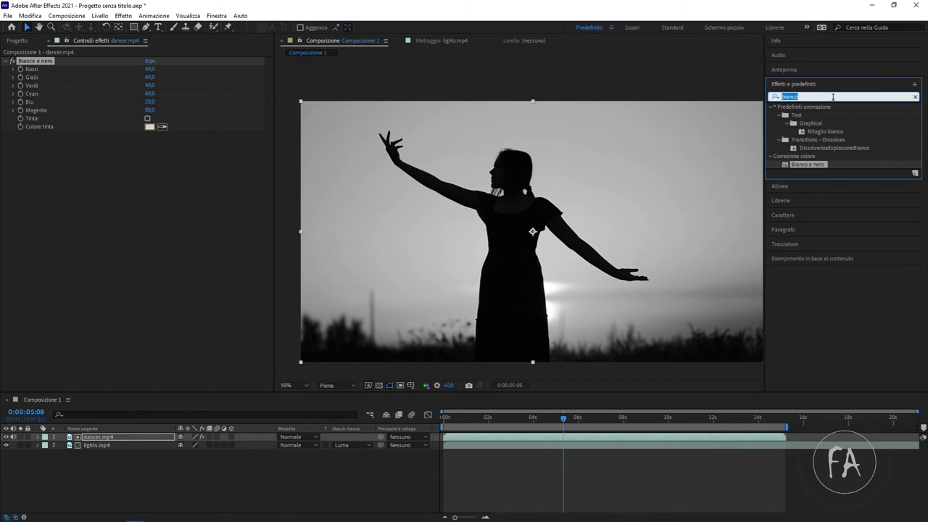
type("livelli")
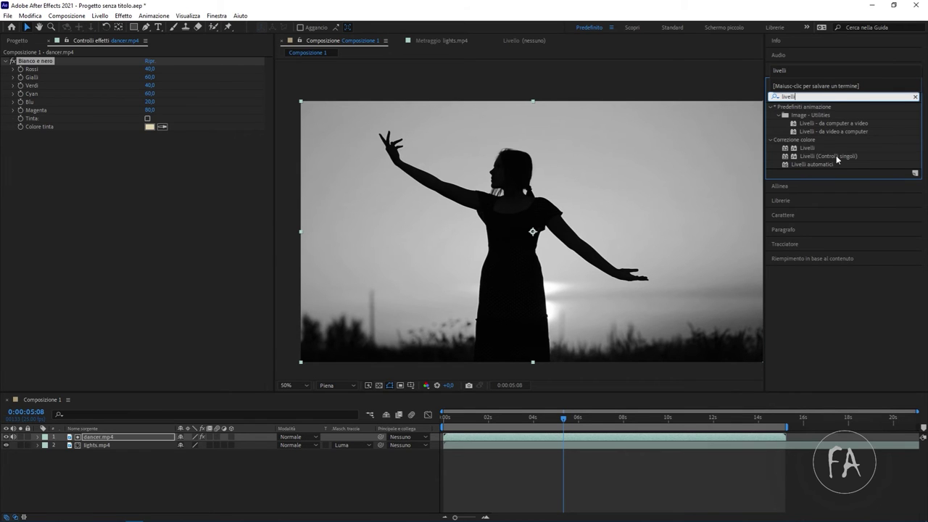
left_click_drag(807, 148, 148, 240)
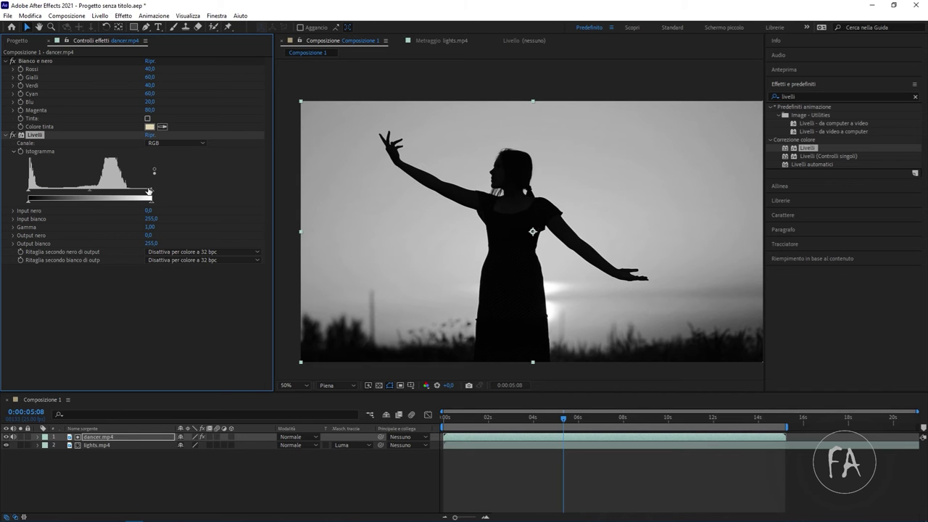
Set Livelli Input bianco to 103 and deepen the blacks, making the sky pure white.
left_click_drag(149, 192, 83, 205)
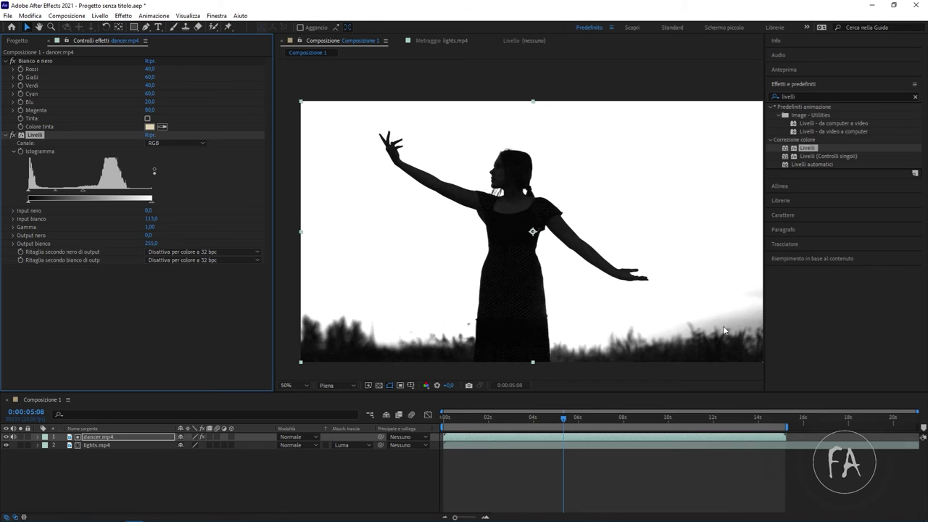
mouse_move(28, 190)
left_mouse_down()
mouse_move(47, 192)
mouse_move(3, 199)
left_mouse_up()
mouse_move(84, 191)
left_mouse_down()
mouse_move(43, 199)
mouse_move(126, 201)
mouse_move(77, 203)
left_mouse_up()
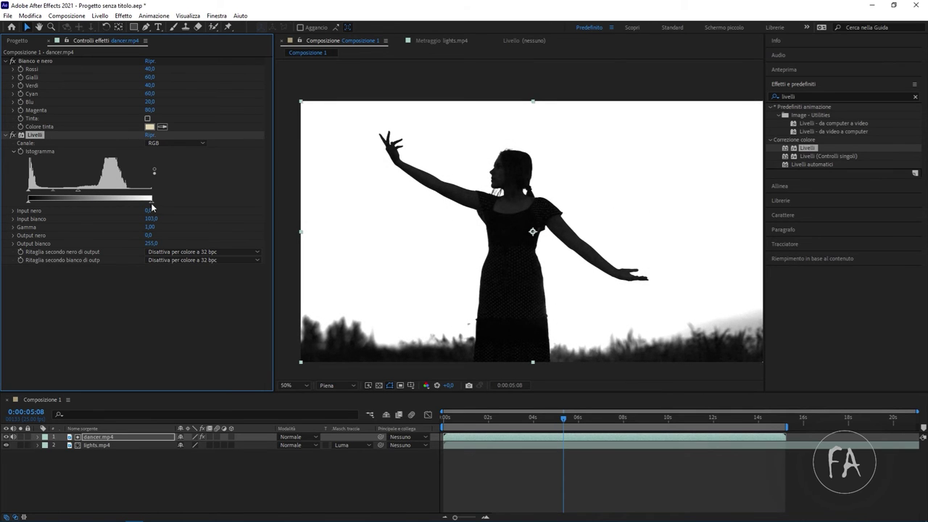
left_click_drag(151, 202, 169, 203)
left_click_drag(27, 202, 4, 207)
Zoom in on the dancer's upper body, then hide the dancer.mp4 layer to reveal the matted lights.
scroll(511, 208, "up", 4)
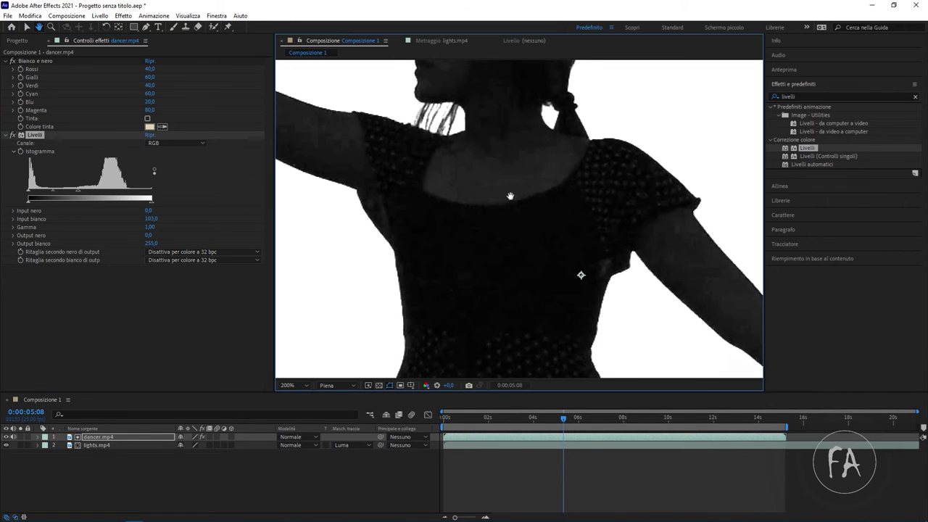
left_click_drag(508, 145, 507, 207)
scroll(512, 232, "down", 5)
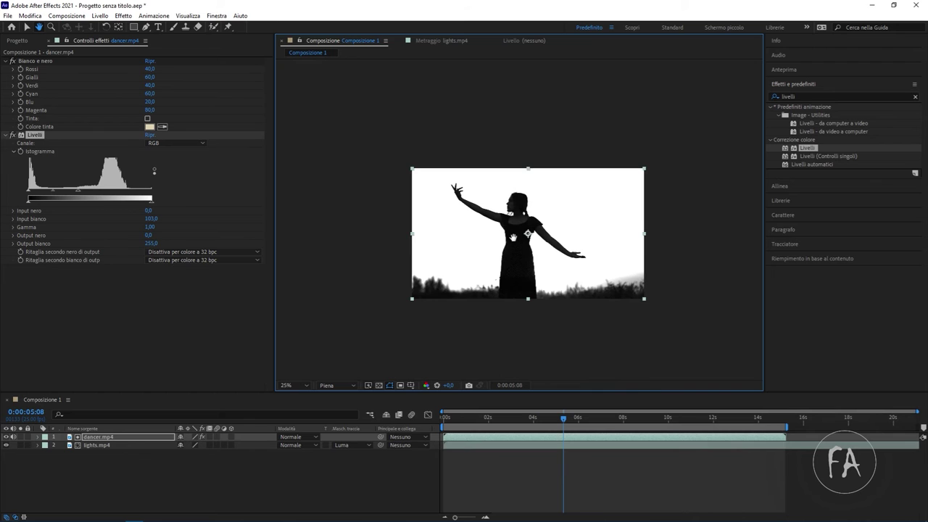
scroll(512, 215, "up", 1)
key("v")
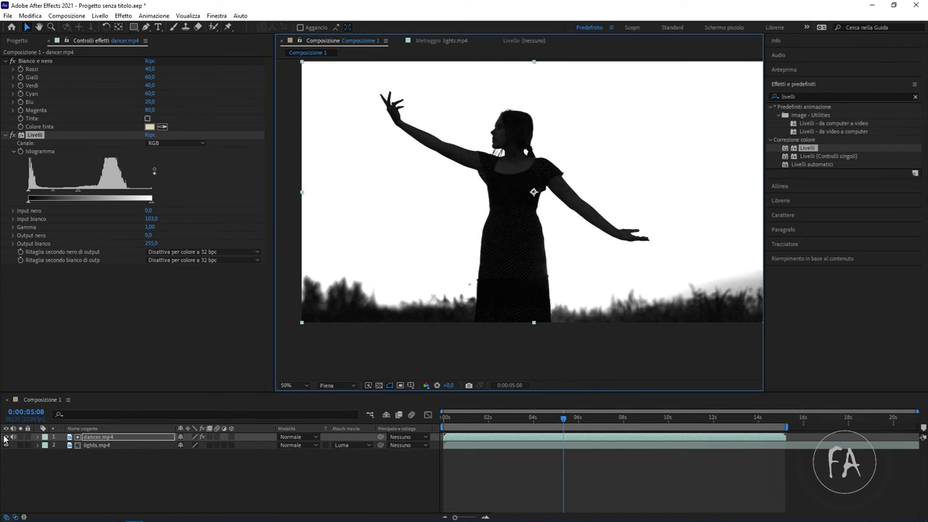
left_click(5, 437)
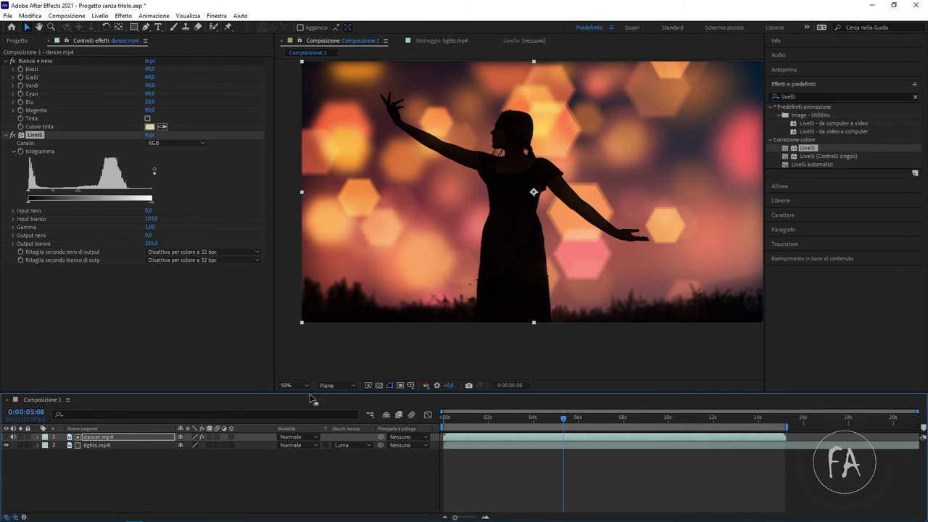
Turn on the transparency grid and inspect the silhouette's head and left edge, then recentre the frame.
left_click(380, 387)
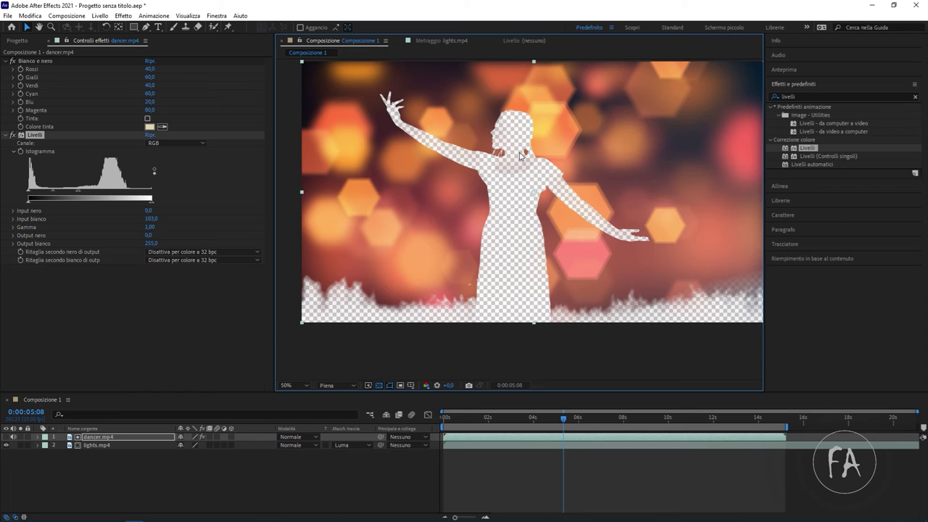
scroll(525, 178, "up", 4)
scroll(485, 213, "down", 2)
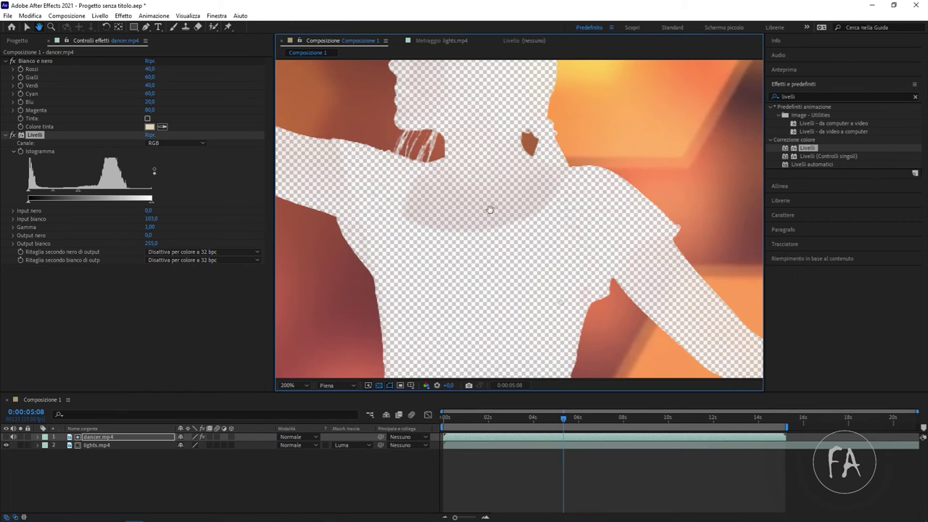
left_click_drag(486, 135, 461, 171)
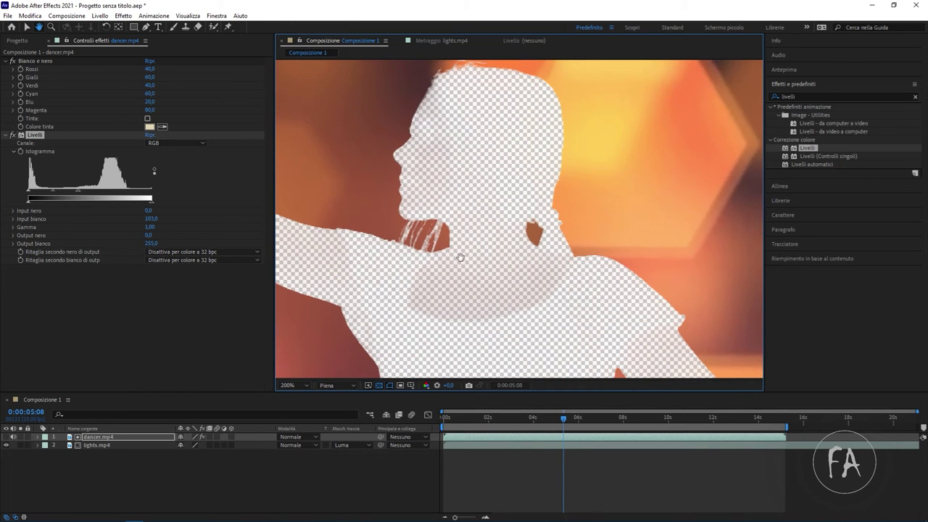
scroll(464, 272, "down", 2)
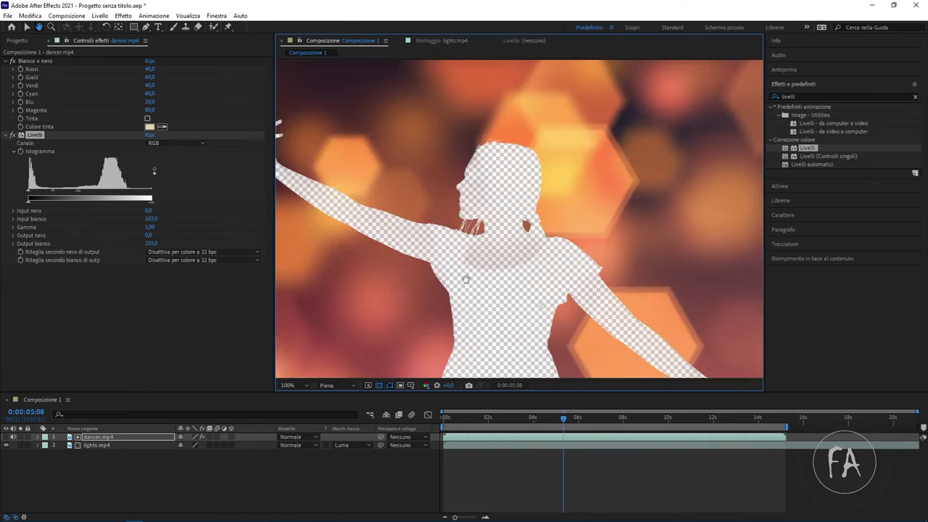
scroll(478, 283, "down", 2)
scroll(497, 295, "up", 6)
mouse_move(522, 201)
left_mouse_down()
mouse_move(535, 198)
mouse_move(597, 249)
mouse_move(546, 293)
left_mouse_up()
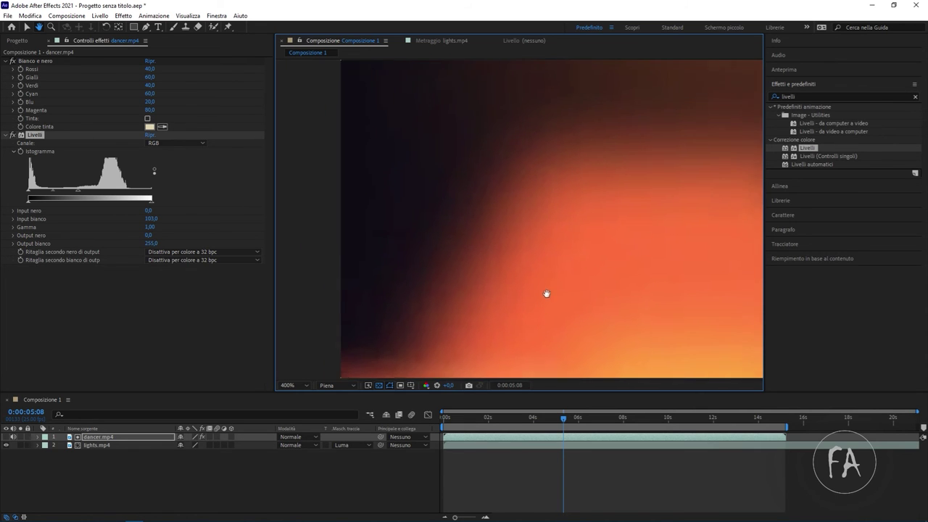
scroll(563, 218, "down", 2)
scroll(429, 178, "down", 2)
scroll(486, 219, "down", 2)
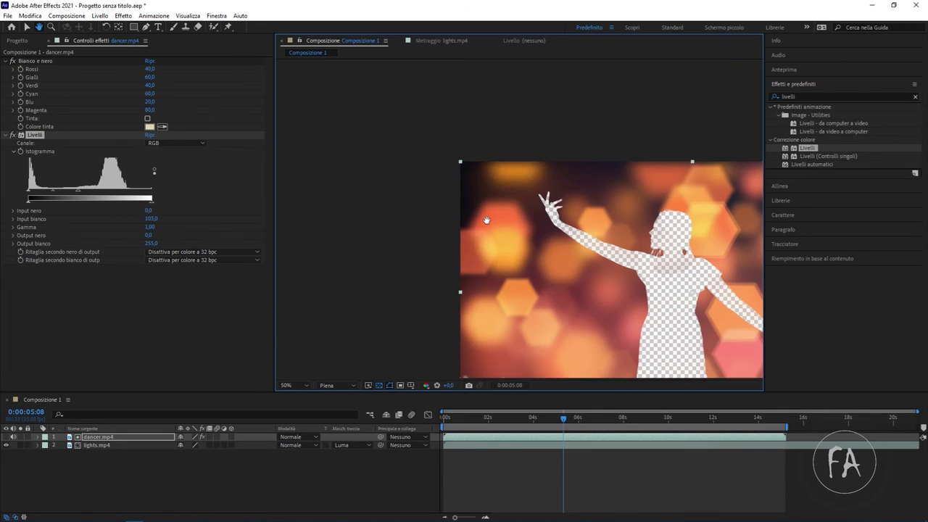
left_click_drag(487, 219, 332, 158)
Create a new text layer in the viewer reading 'TEXT'.
key("v")
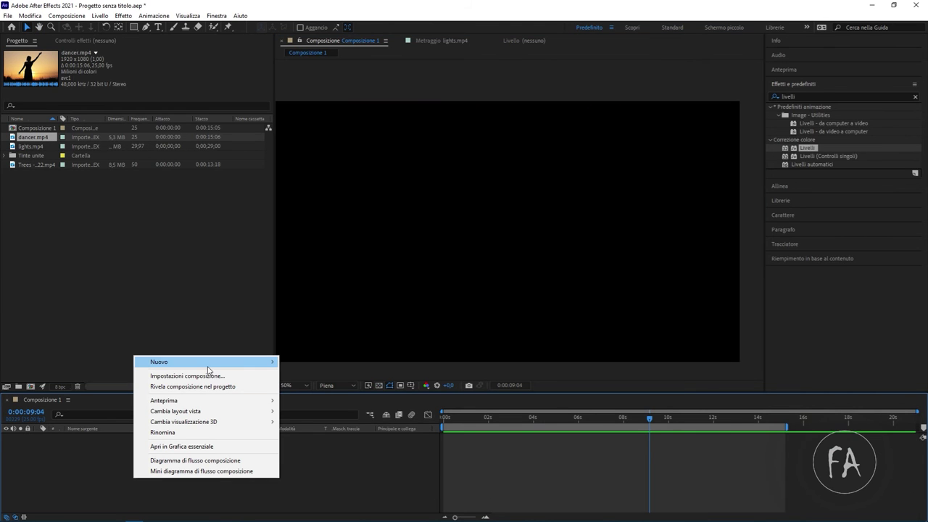
mouse_move(210, 365)
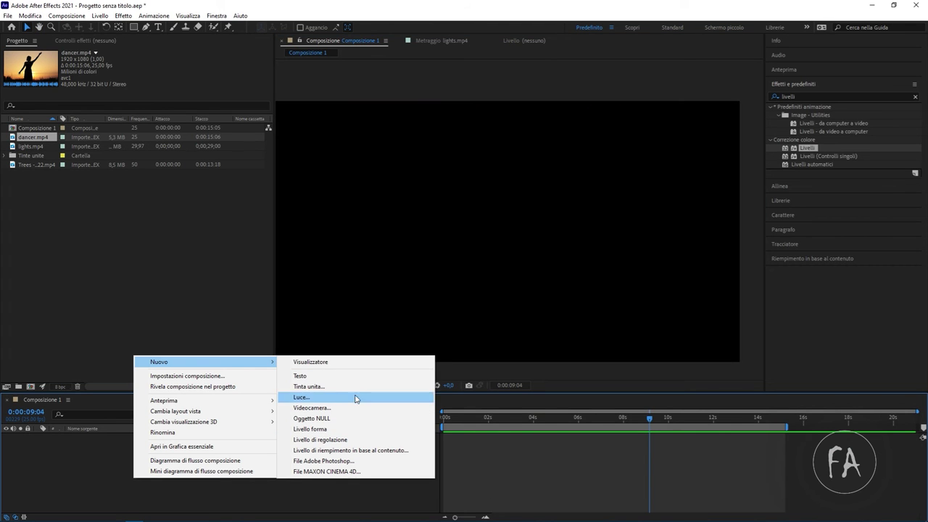
left_click(227, 499)
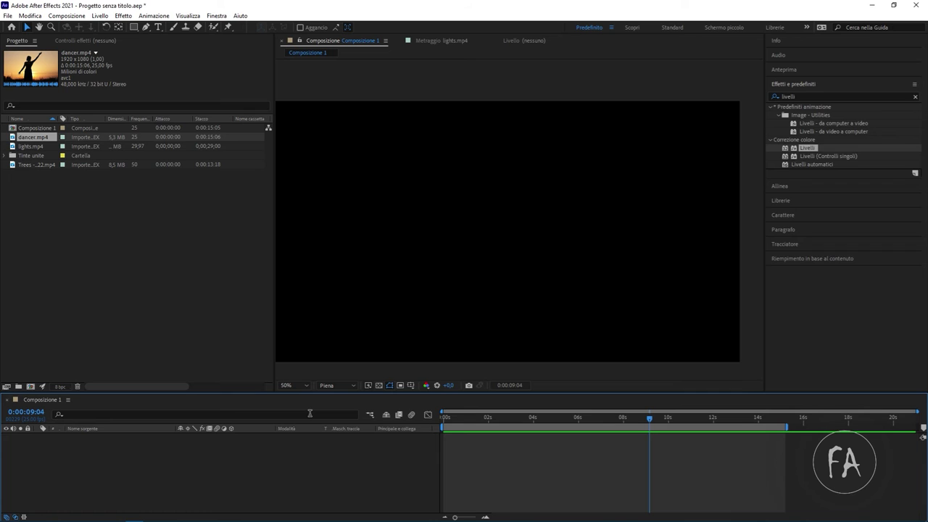
key("ctrl+t")
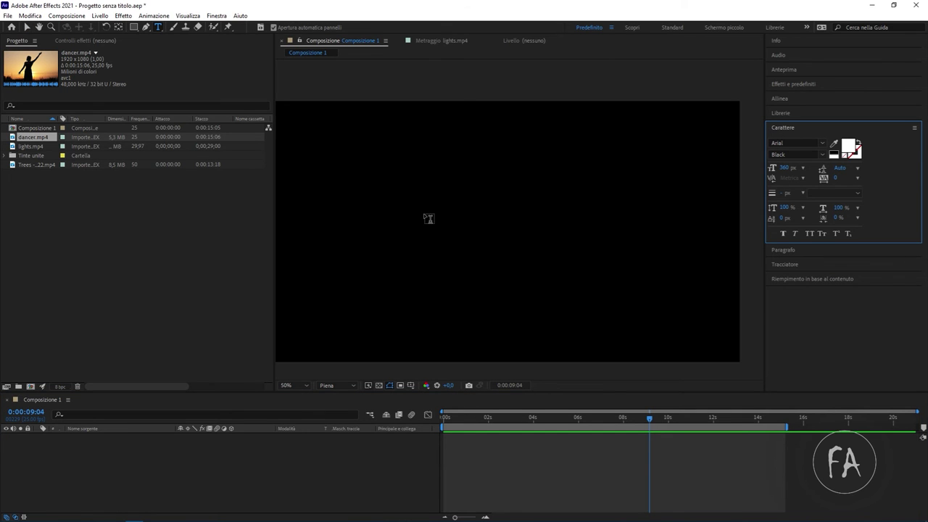
left_click(428, 219)
type("t")
key("BackSpace")
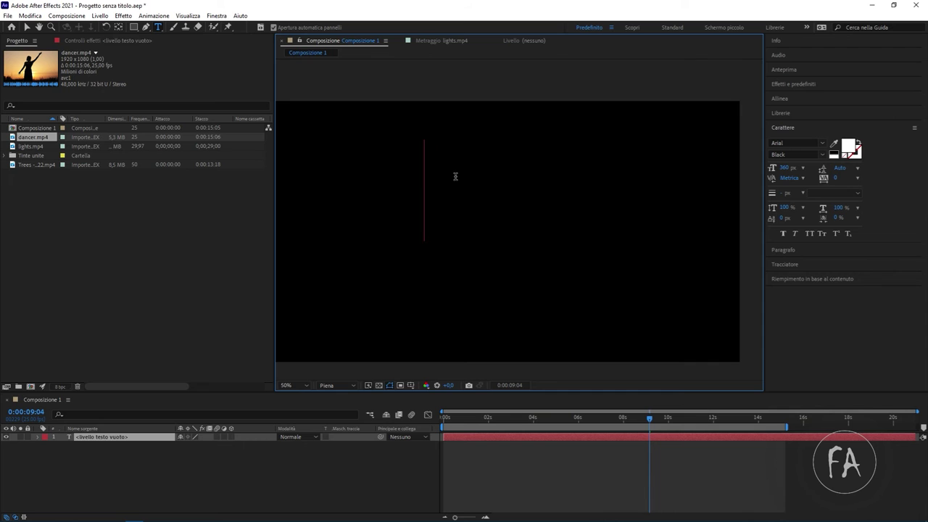
type("TEXT")
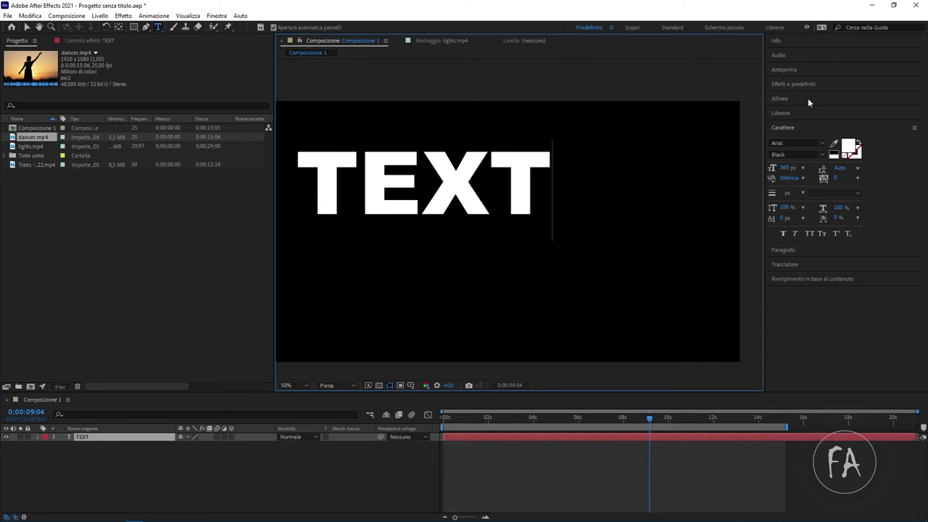
Centre the TEXT layer in the composition with the Align panel, then deselect it.
left_click(809, 99)
left_click(793, 123)
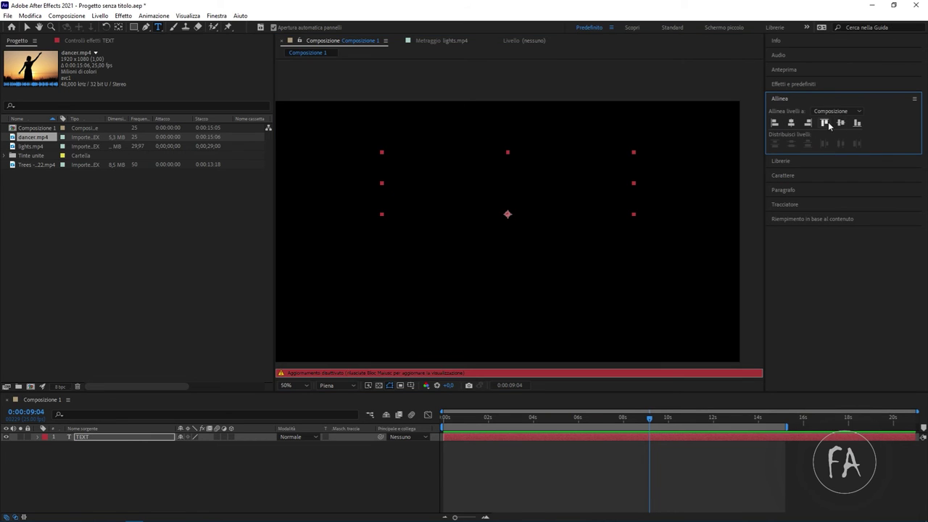
key("Caps_Lock")
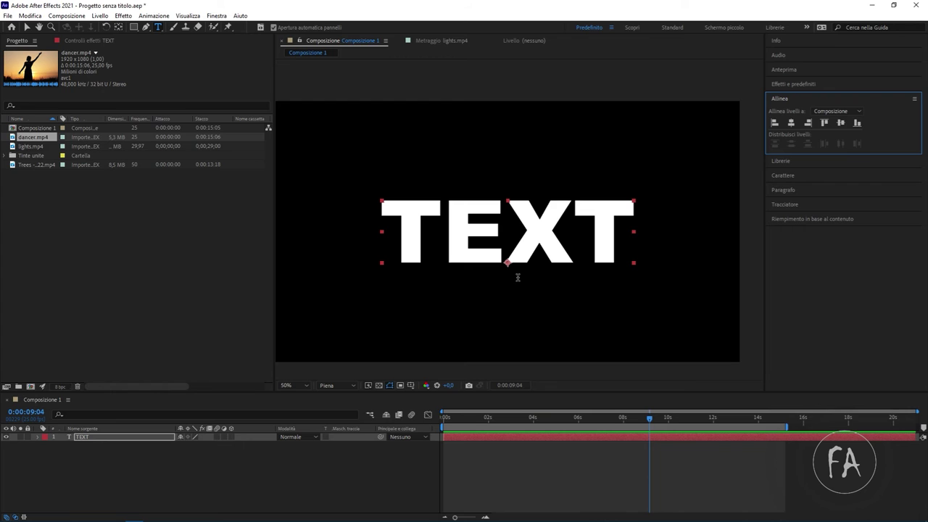
left_click(210, 502)
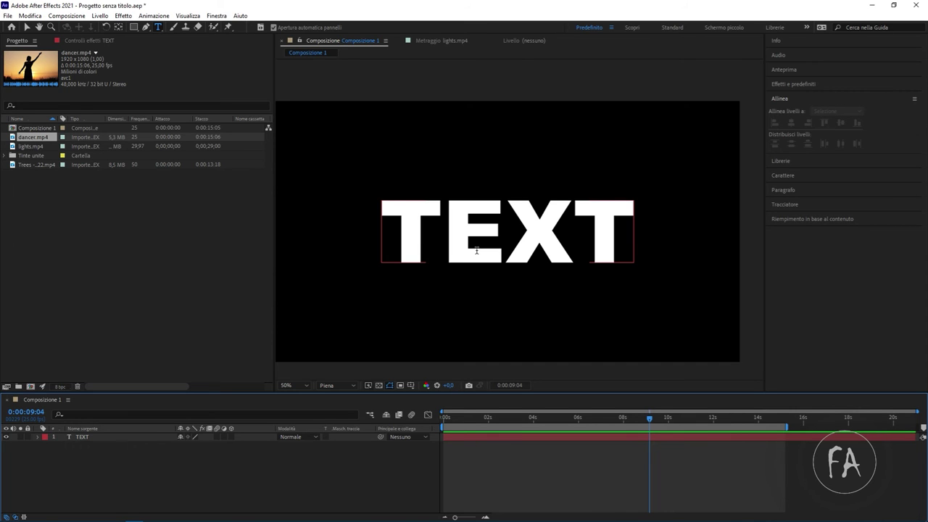
Place lights.mp4 beneath TEXT and set its Track Matte to Luma Matte 'TEXT'.
left_click(34, 147)
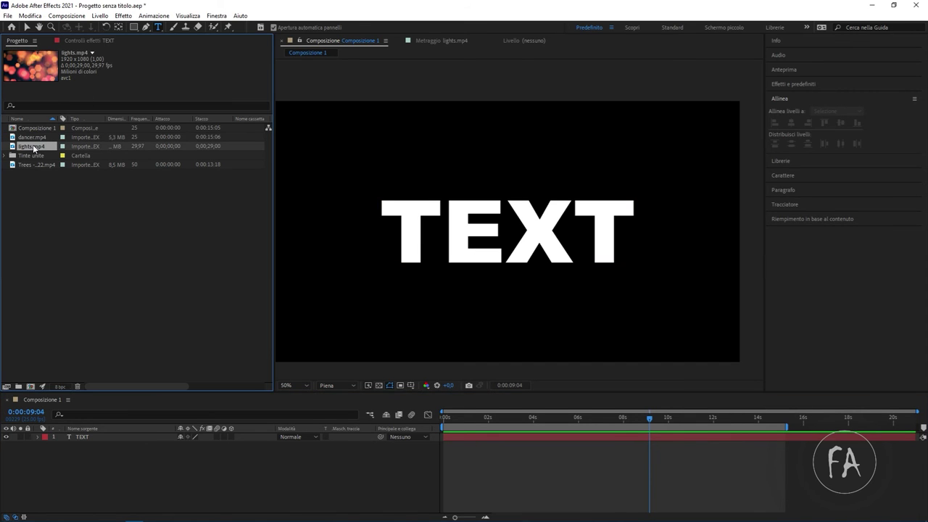
left_click_drag(37, 148, 84, 469)
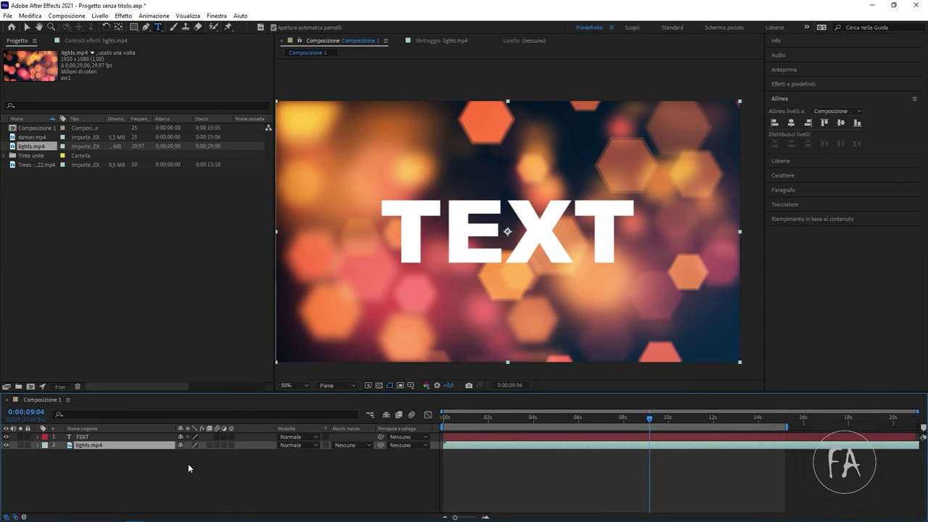
left_click(82, 438)
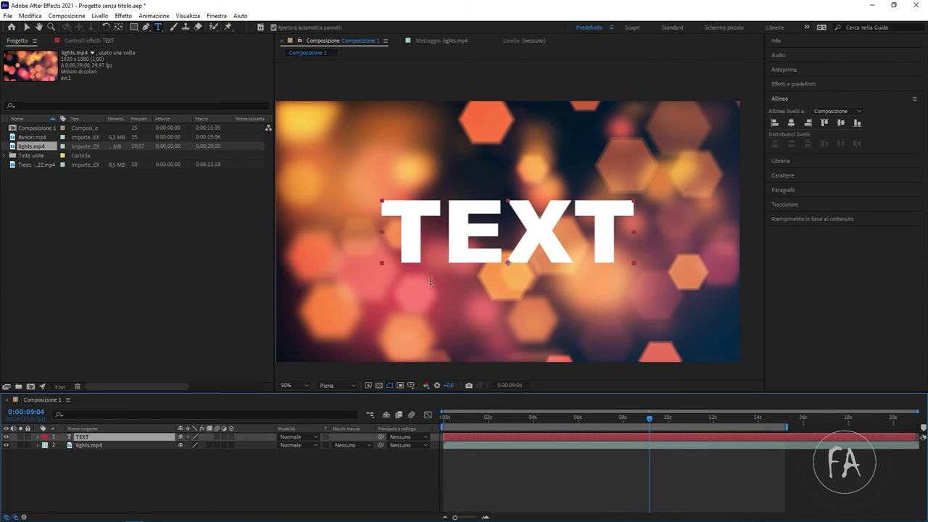
left_click(101, 446)
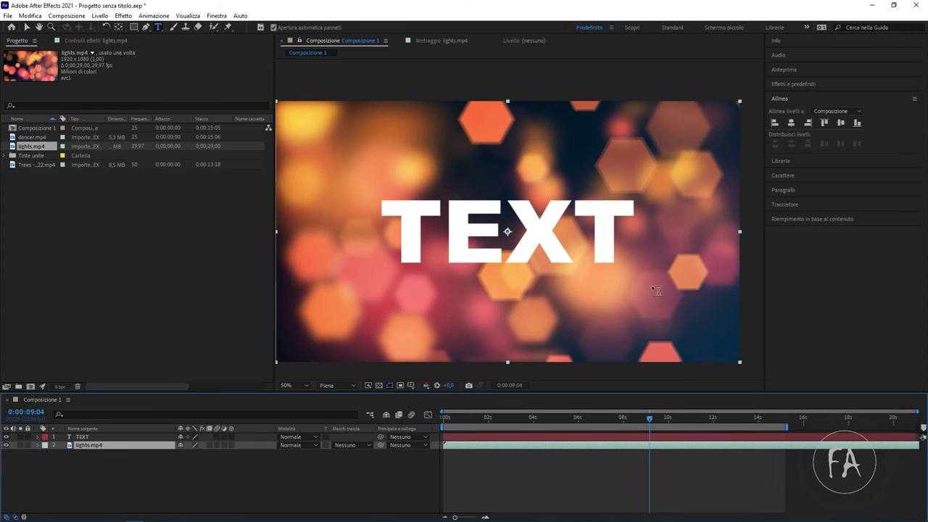
left_click(354, 445)
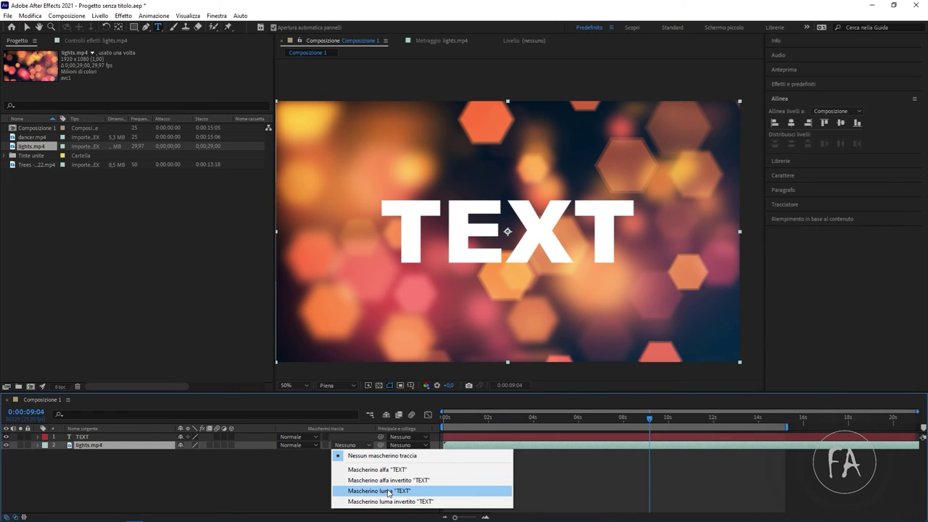
left_click(389, 492)
left_click_drag(524, 418, 497, 420)
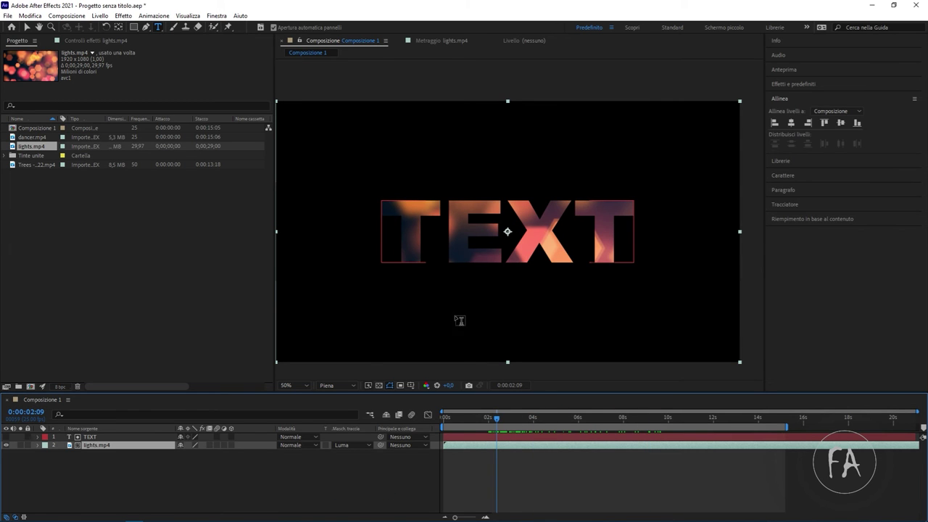
Preview the masked text and reset the lights.mp4 scale to 100%.
key("space")
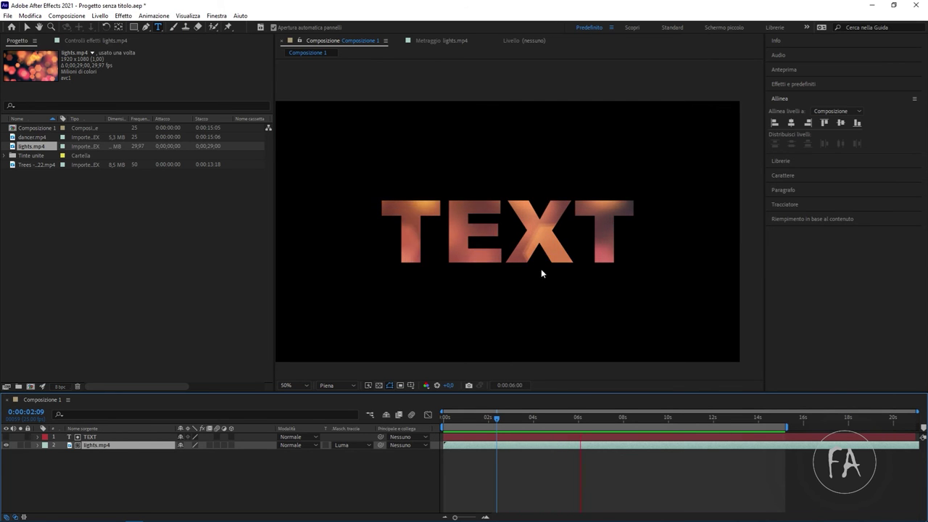
key("space")
key("s")
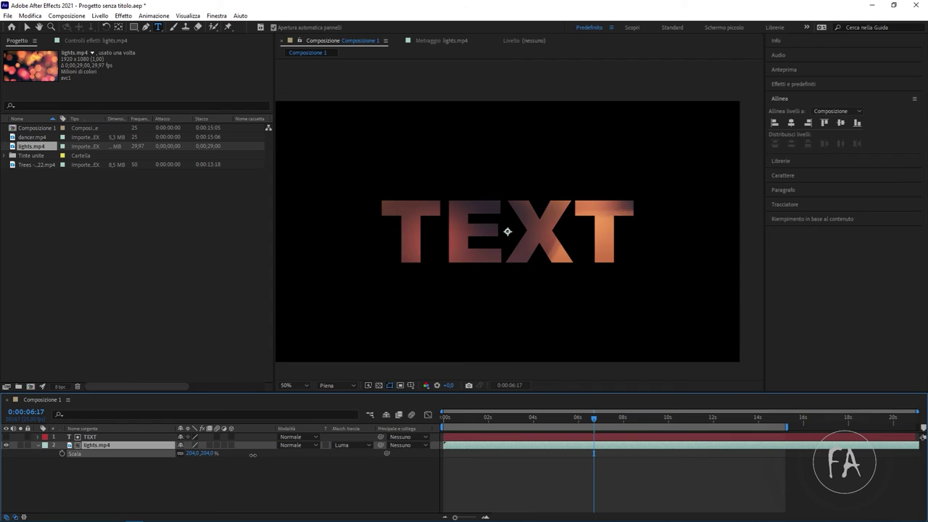
left_click_drag(202, 453, 123, 445)
Centre the TEXT anchor point within the letters and enlarge TEXT to about 138%.
left_click(122, 438)
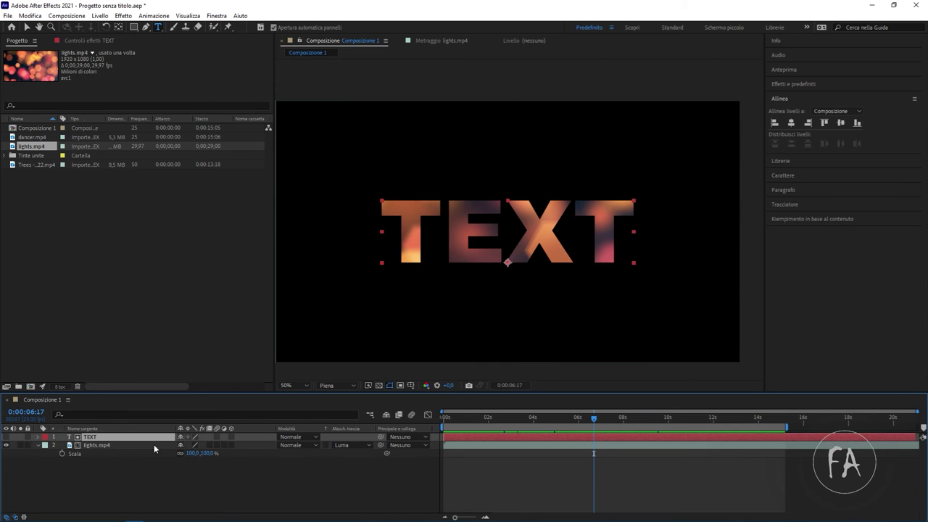
key("s")
mouse_move(190, 445)
left_mouse_down()
mouse_move(361, 428)
mouse_move(129, 412)
left_mouse_up()
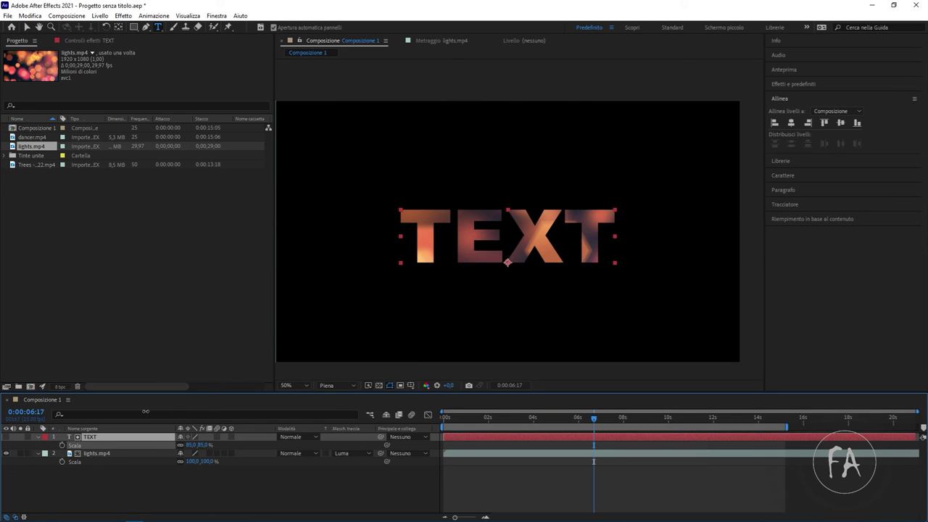
right_click(97, 439)
mouse_move(165, 207)
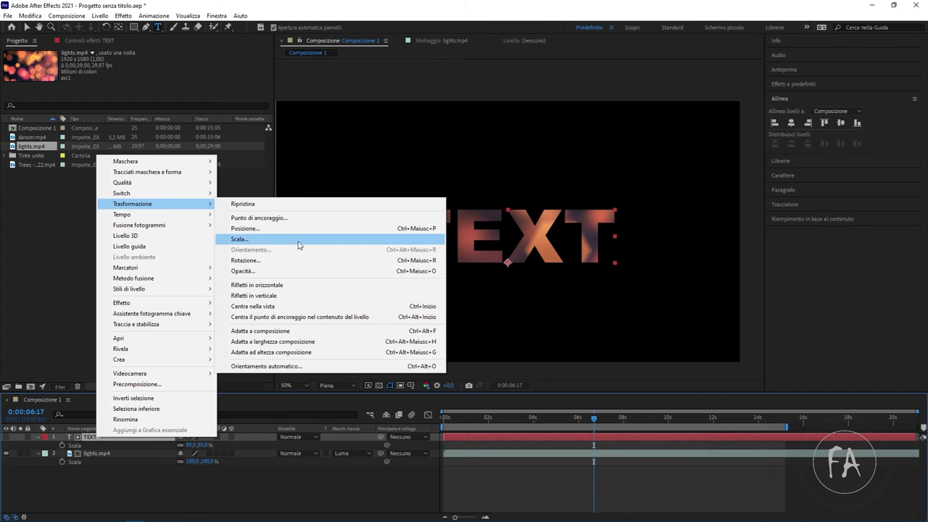
left_click(335, 317)
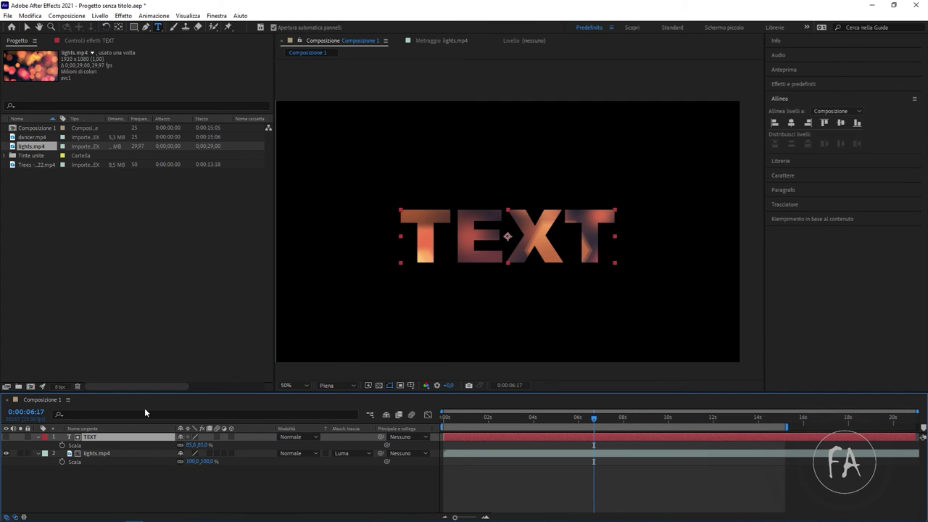
mouse_move(196, 444)
left_mouse_down()
mouse_move(669, 353)
mouse_move(145, 320)
mouse_move(224, 324)
mouse_move(530, 371)
left_mouse_up()
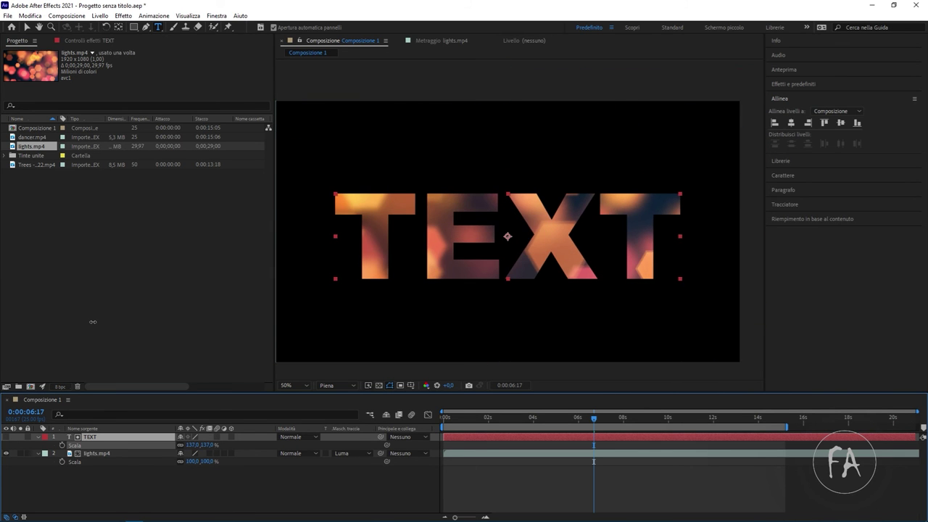
Set a TEXT Scale keyframe at 0:00.
left_click_drag(535, 421, 443, 419)
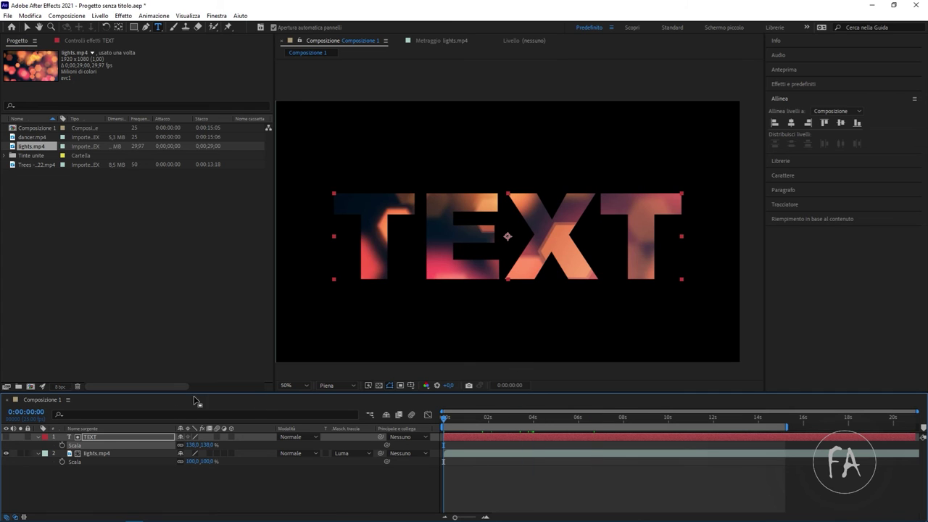
left_click(107, 438)
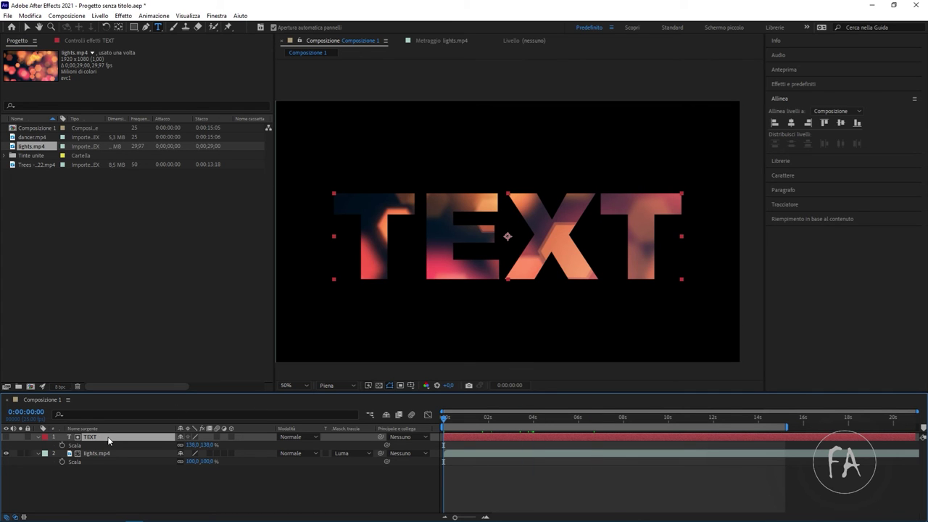
left_click(62, 445)
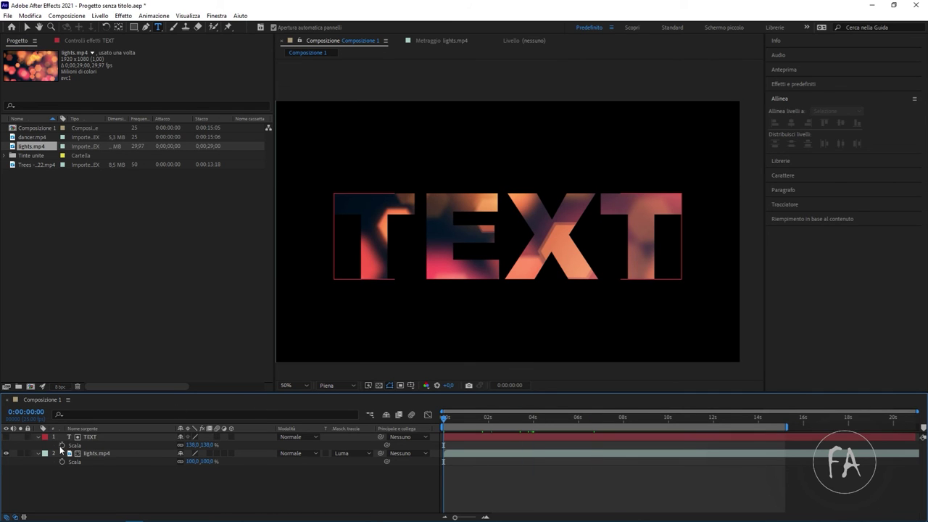
Keyframe TEXT Position, then at 0:00:02:06 scale TEXT to 952% and shift it left to -300,9.
key("shift+p")
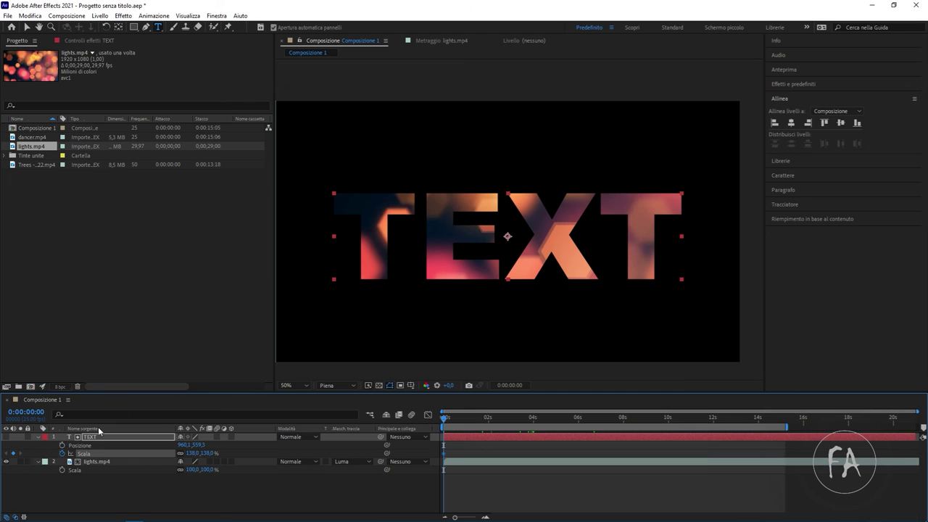
left_click(62, 445)
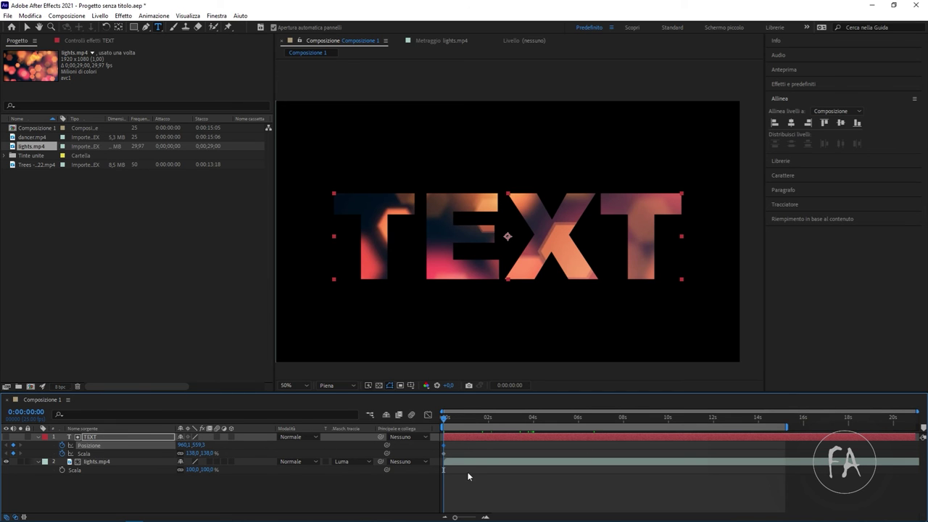
left_click(494, 421)
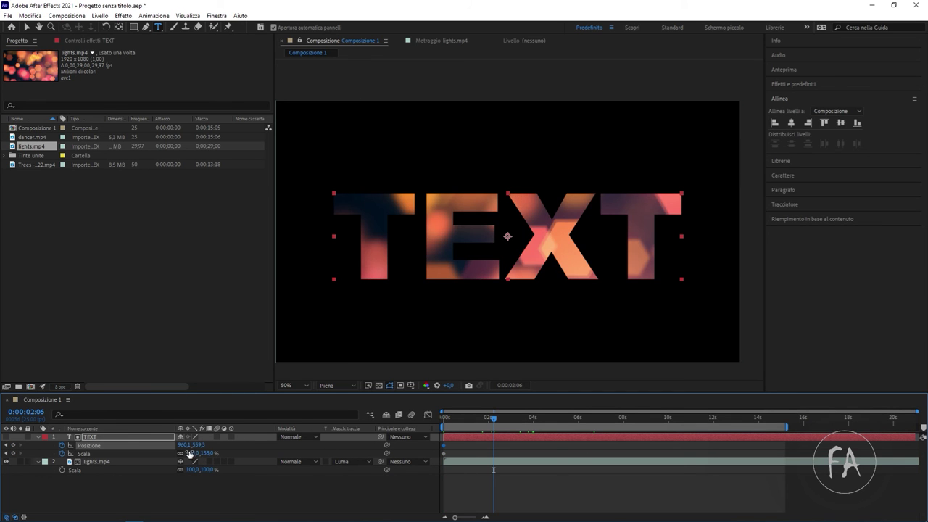
left_click_drag(194, 455, 546, 426)
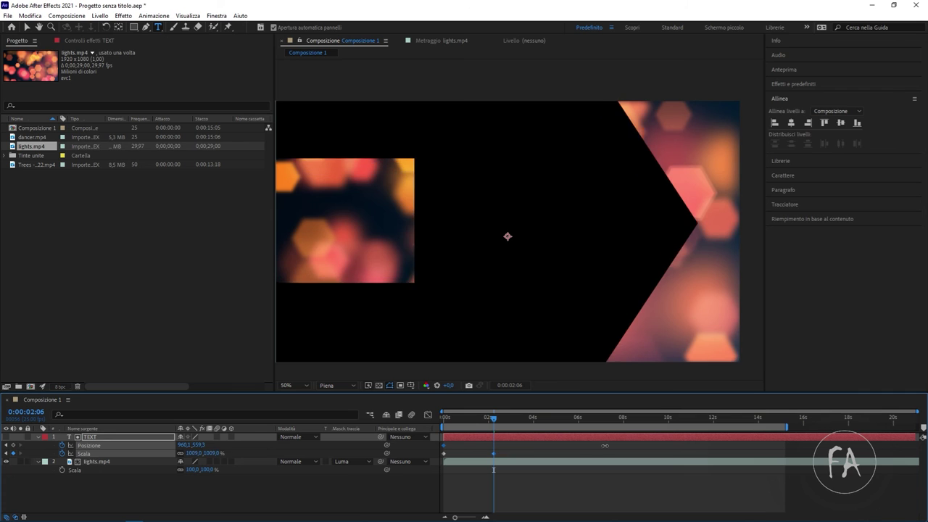
left_click_drag(194, 445, 4, 411)
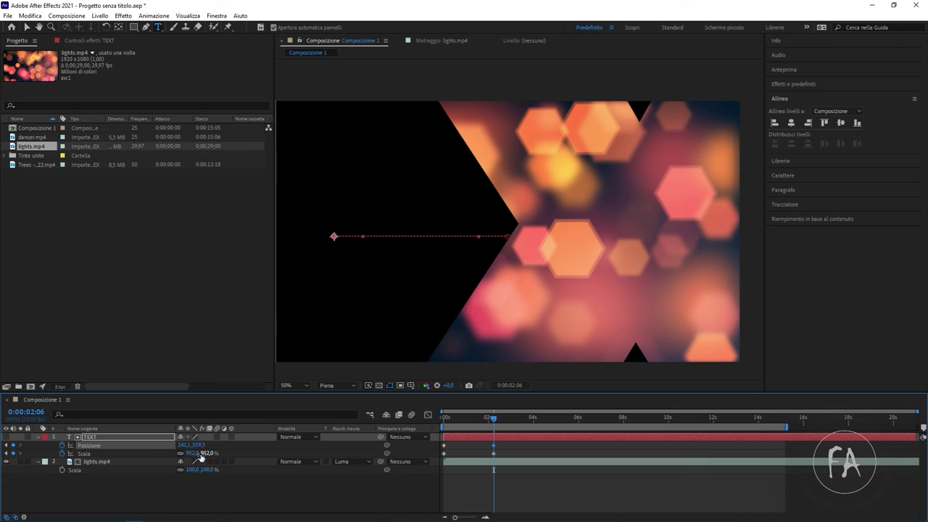
left_click_drag(183, 444, 62, 451)
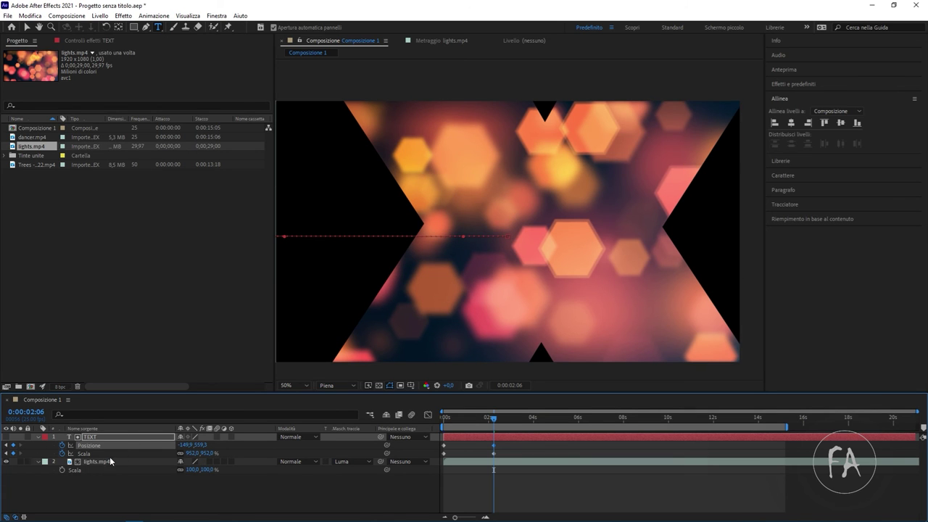
left_click_drag(187, 445, 180, 464)
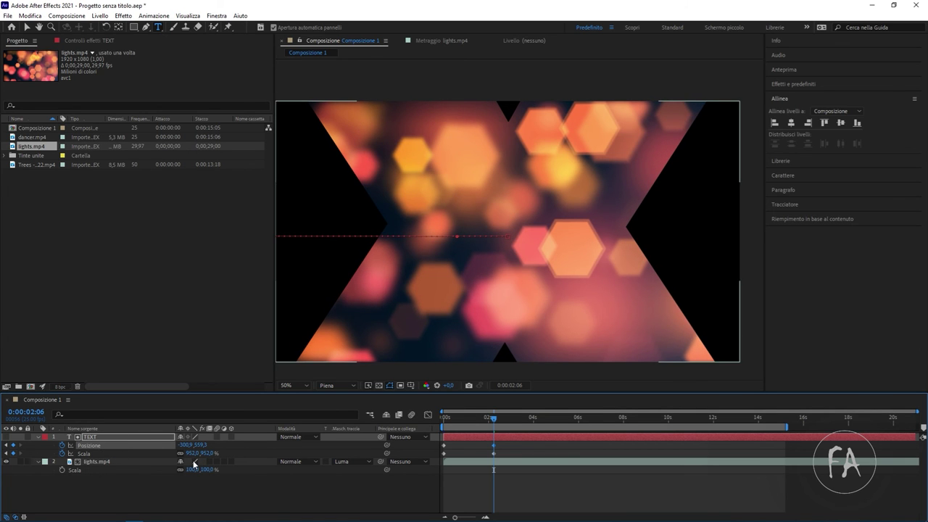
Enlarge TEXT to 2394% and reposition the letter so bokeh fills the frame with no black.
left_click_drag(195, 453, 647, 391)
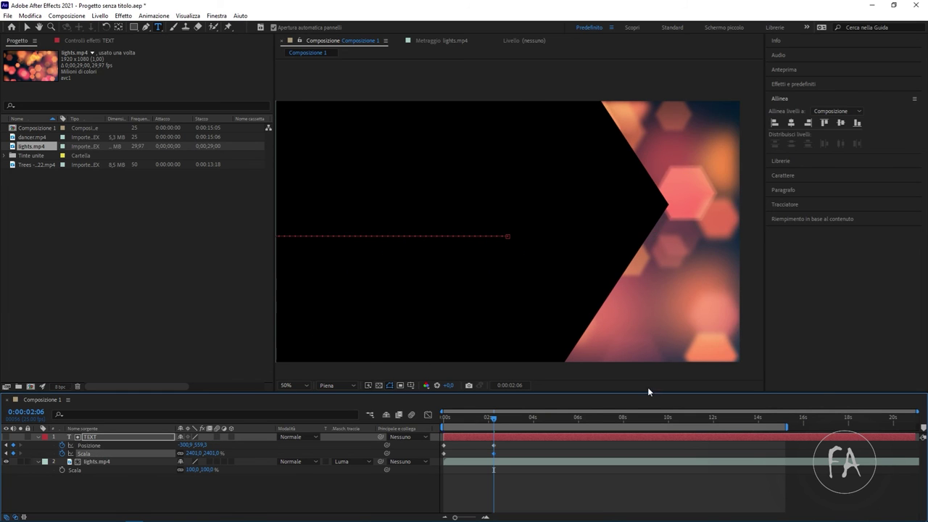
key("ctrl+z")
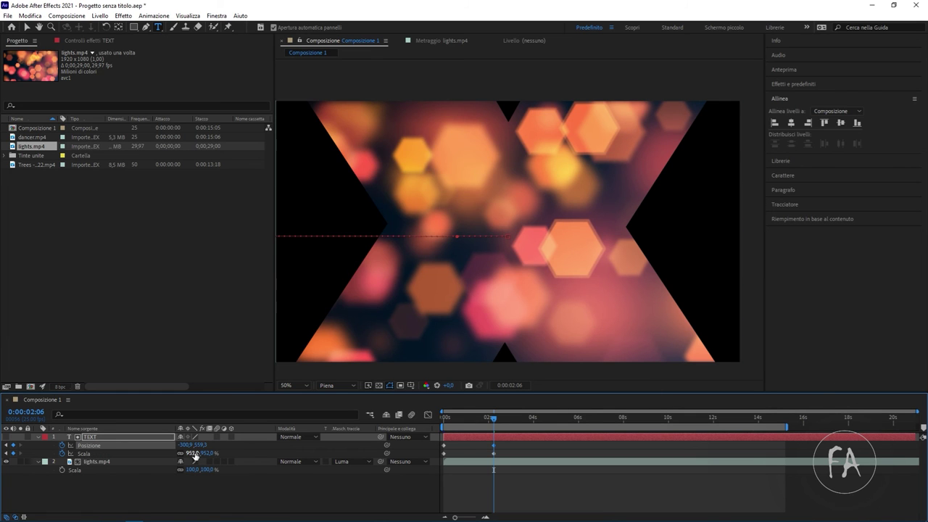
left_click_drag(194, 453, 674, 255)
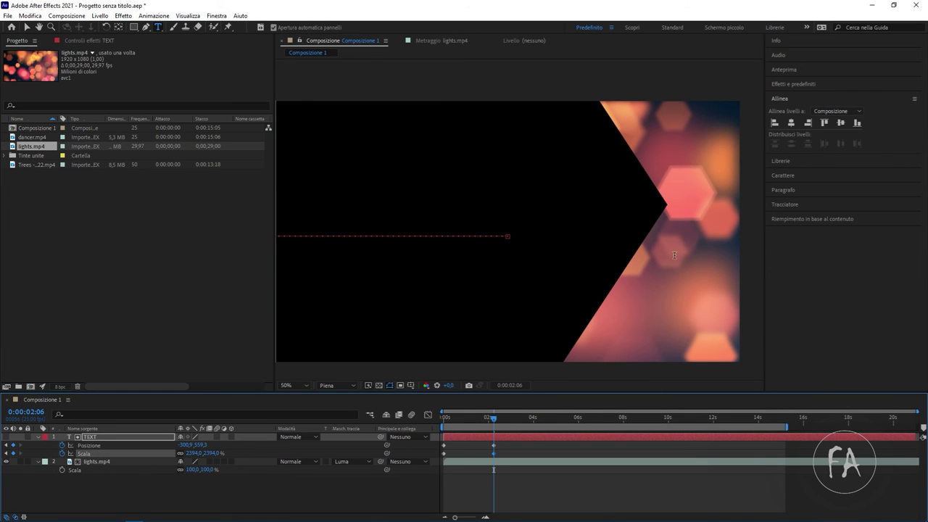
left_click(541, 281)
left_click_drag(572, 293, 341, 276)
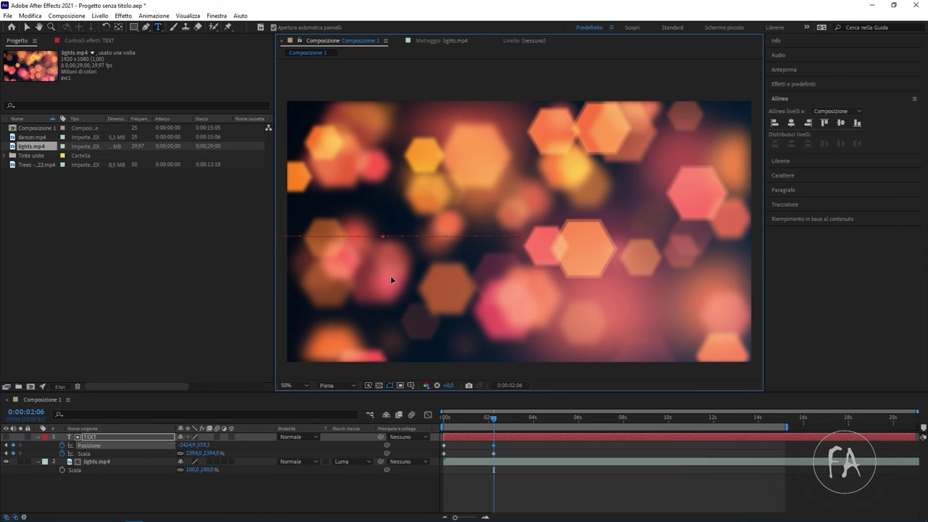
left_click_drag(341, 276, 413, 278)
Preview the zoom-through animation from the start of the composition.
left_click(336, 422)
key("Home")
key("space")
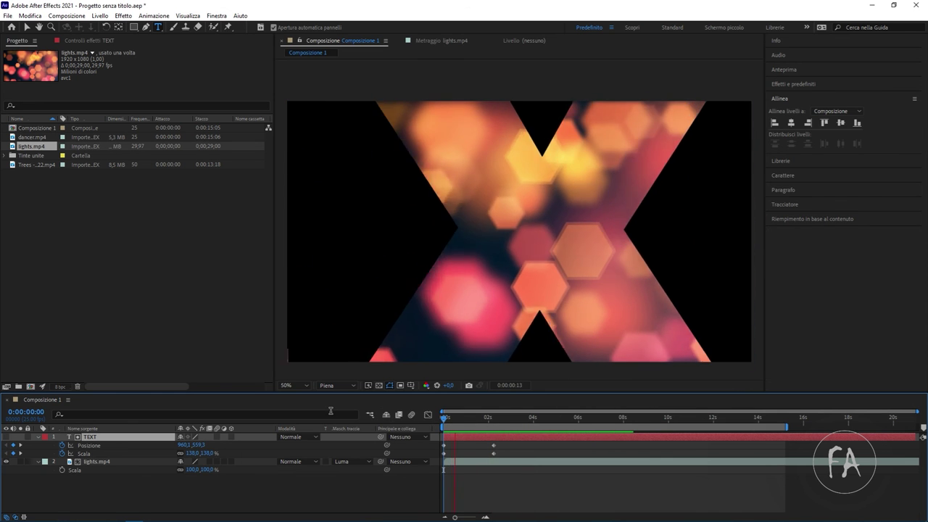
Stop the preview and delete both the TEXT and lights.mp4 layers.
key("space")
key("ctrl+a")
key("Delete")
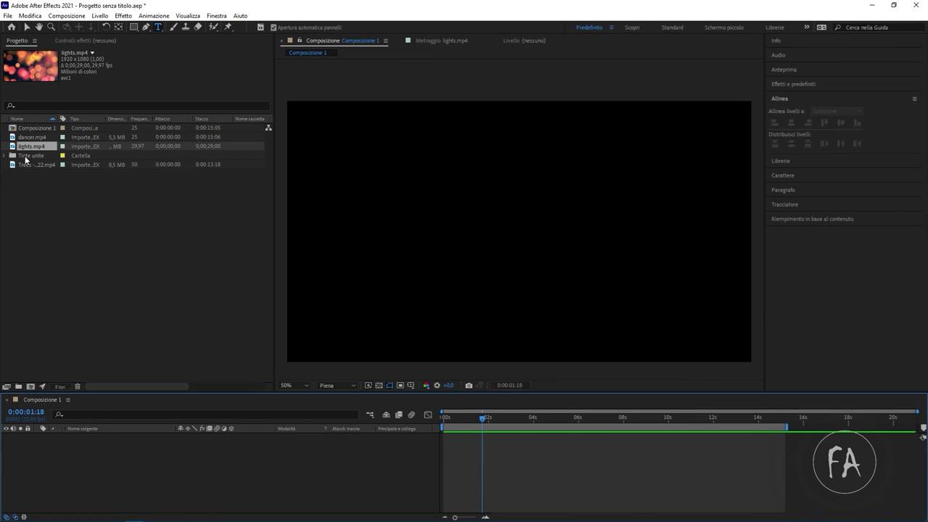
Add Trees - 30222.mp4 to the timeline with lights.mp4 placed beneath it as layer 2.
left_click(38, 166)
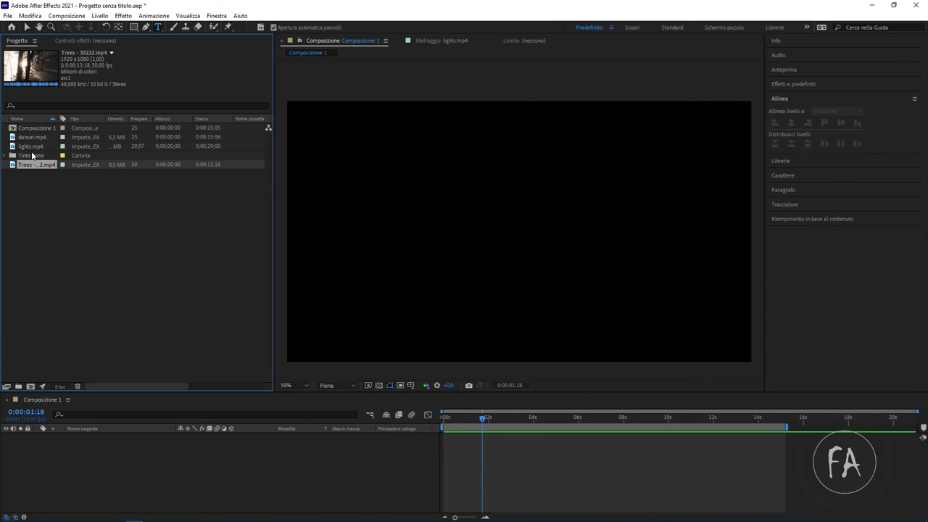
left_click_drag(43, 170, 181, 478)
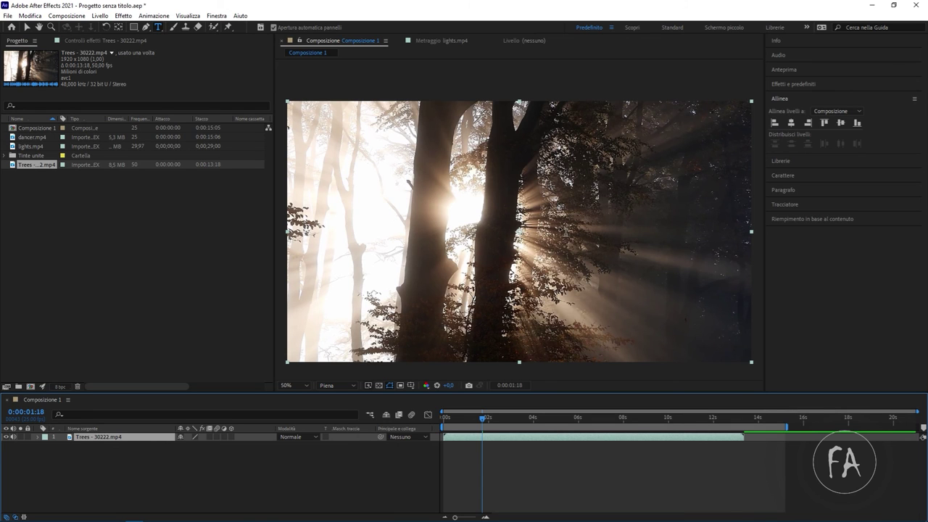
left_click(33, 146)
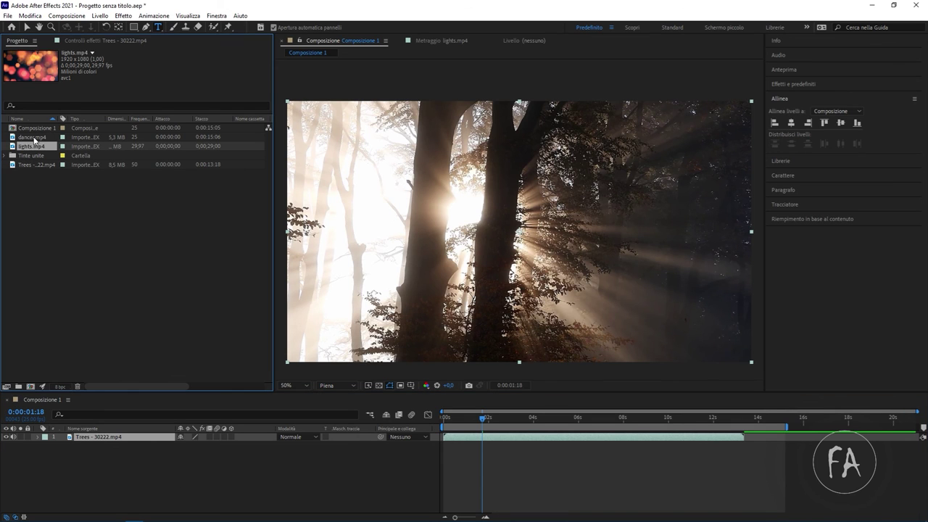
left_click(41, 138)
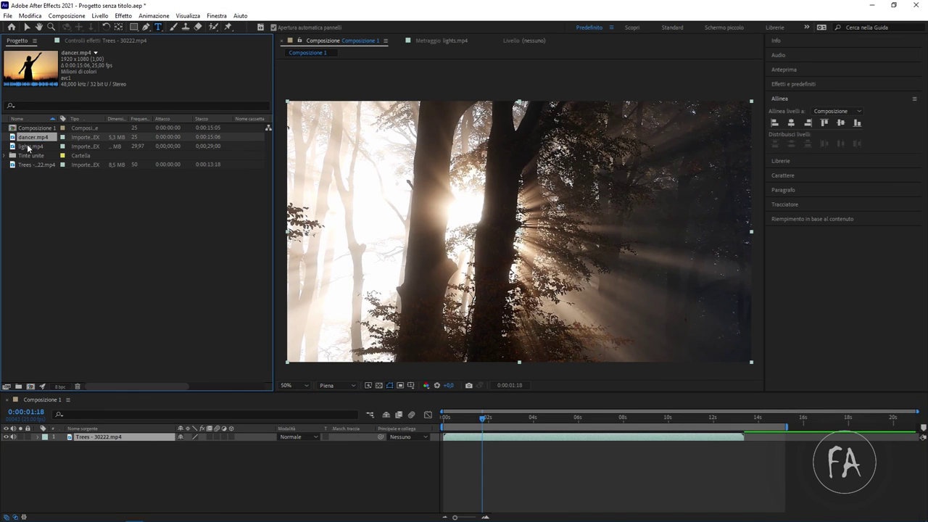
left_click_drag(31, 147, 98, 444)
left_click(97, 437)
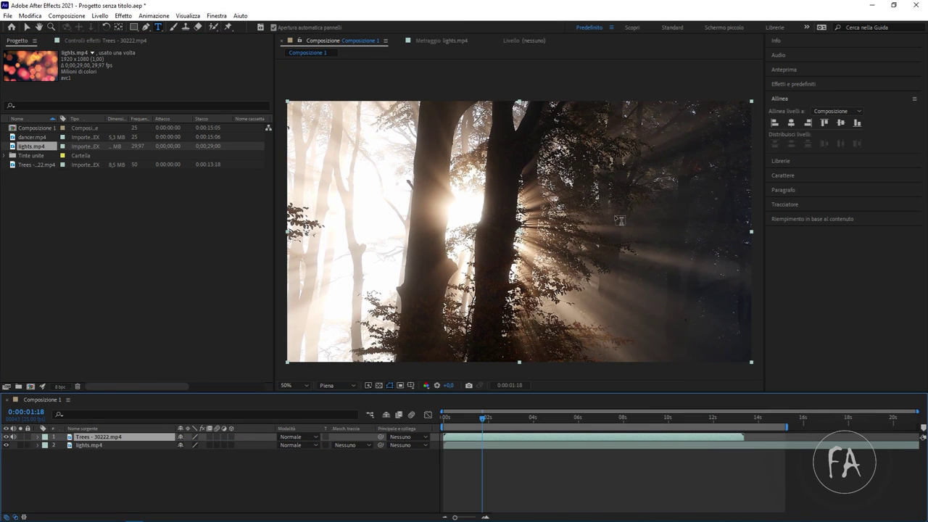
Search 'bianco' and apply Bianco e nero to the Trees - 30222.mp4 layer in Effect Controls.
left_click(811, 84)
left_click(815, 96)
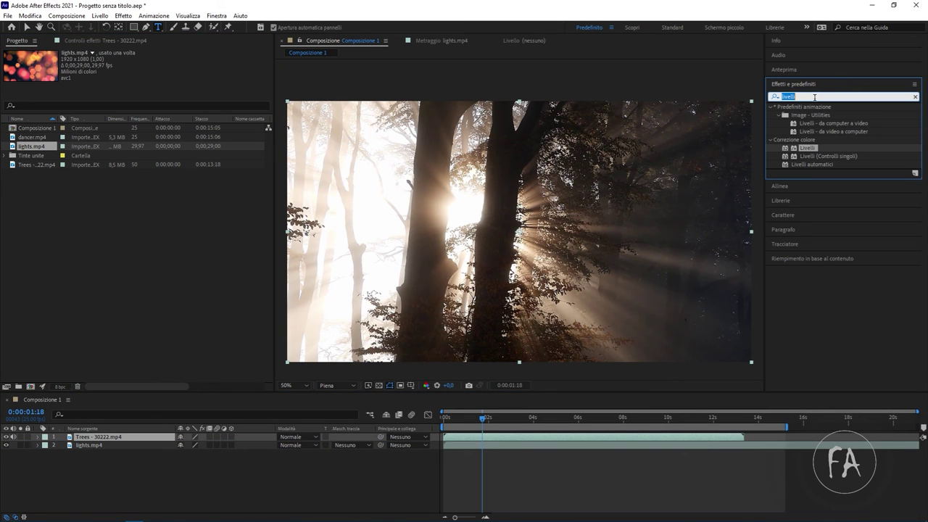
type("bianco")
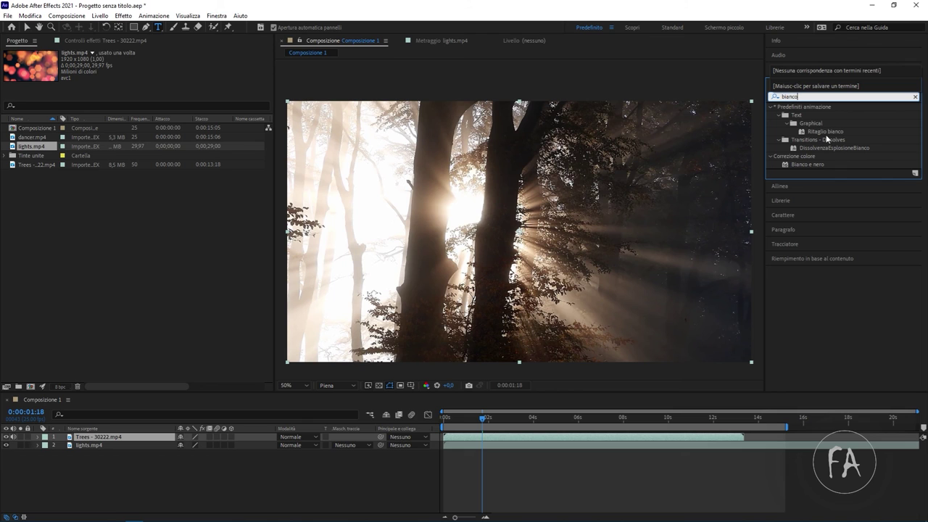
left_click_drag(825, 132, 450, 264)
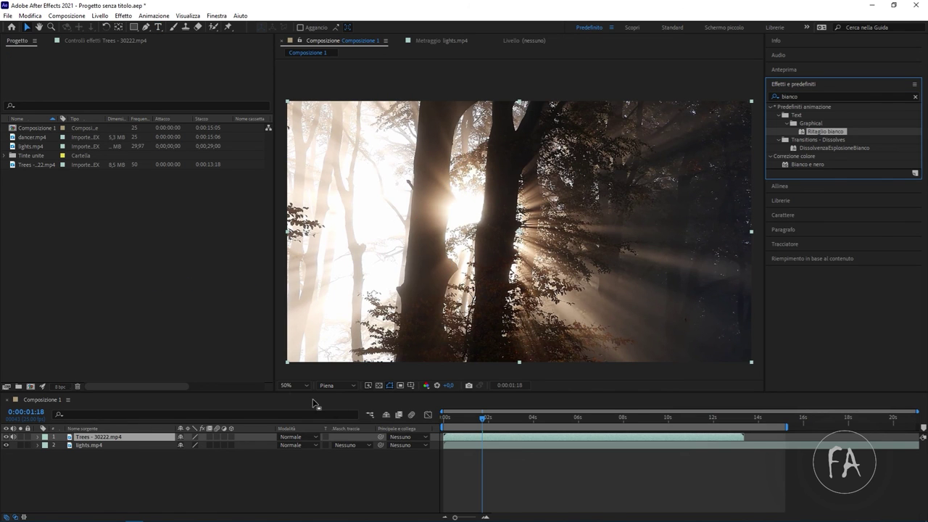
left_click(75, 461)
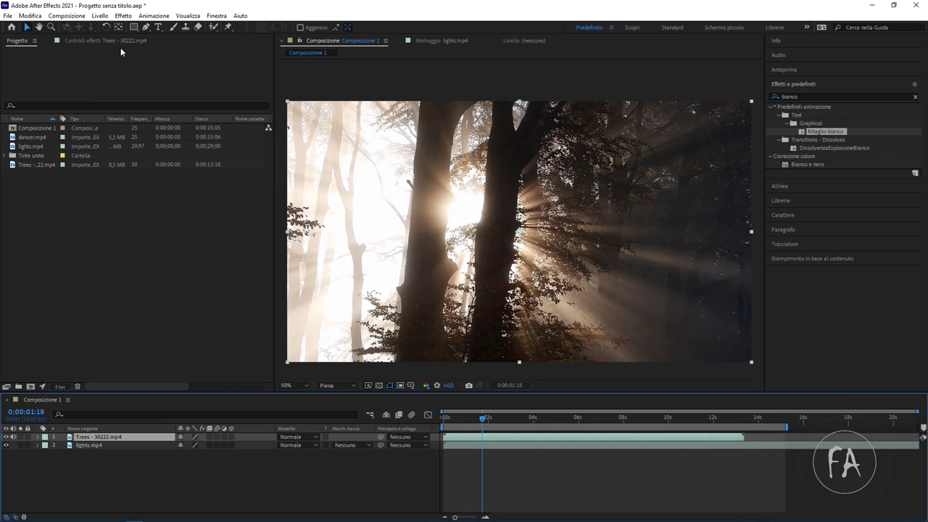
left_click(118, 42)
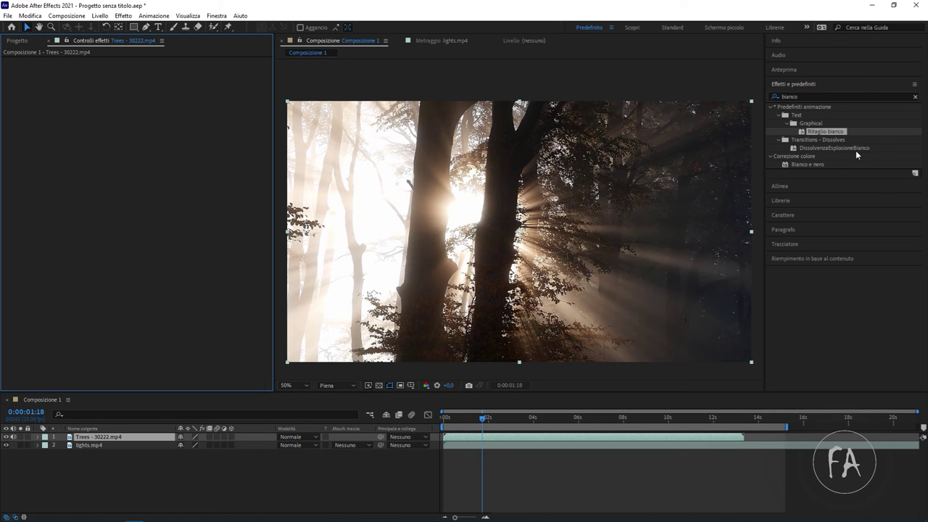
mouse_move(812, 164)
left_mouse_down()
mouse_move(227, 251)
mouse_move(137, 222)
left_mouse_up()
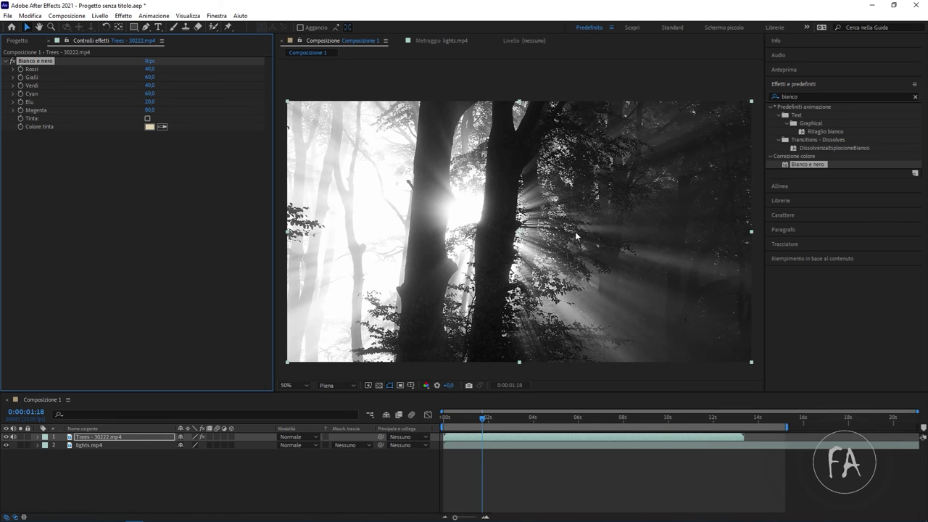
Apply Livelli to the Trees - 30222.mp4 layer with Input nero 65 and Input bianco 197.
left_click(827, 93)
type("livelli")
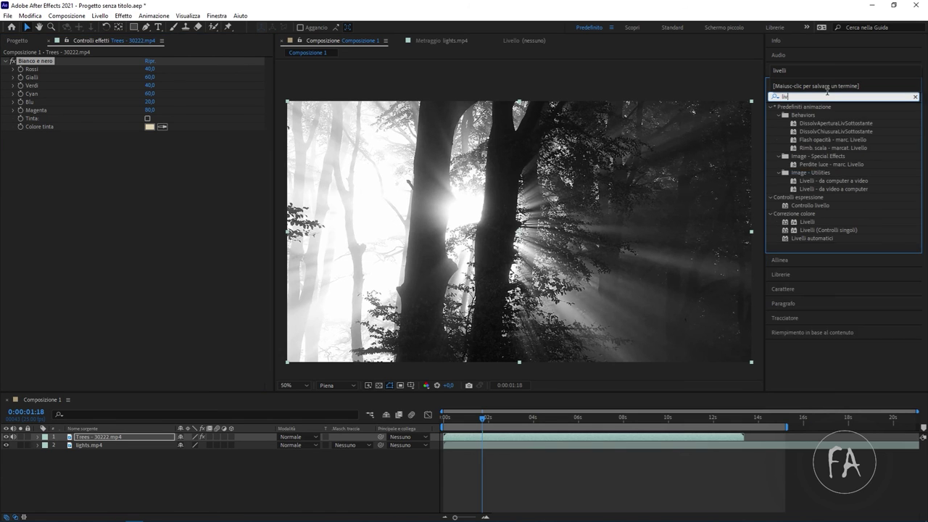
left_click_drag(810, 207, 185, 207)
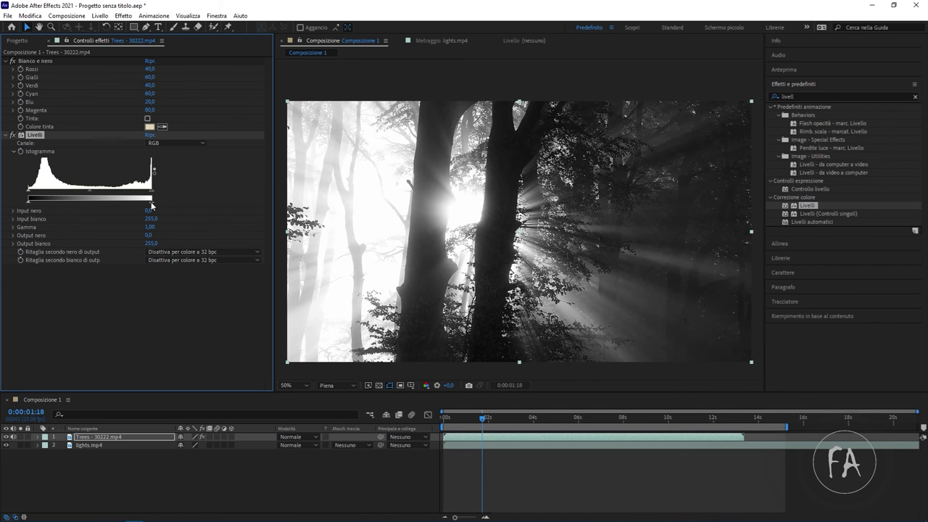
mouse_move(153, 200)
left_mouse_down()
mouse_move(116, 200)
mouse_move(161, 209)
left_mouse_up()
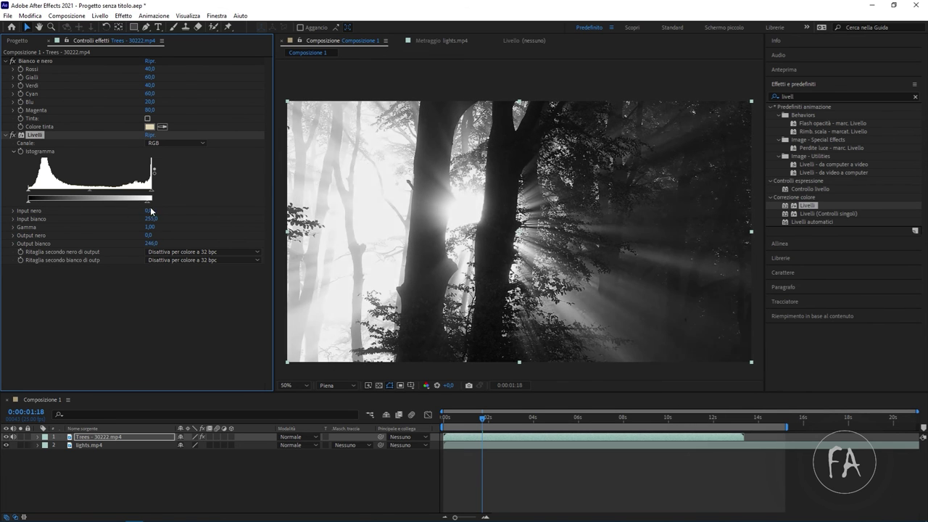
left_click_drag(28, 193, 60, 195)
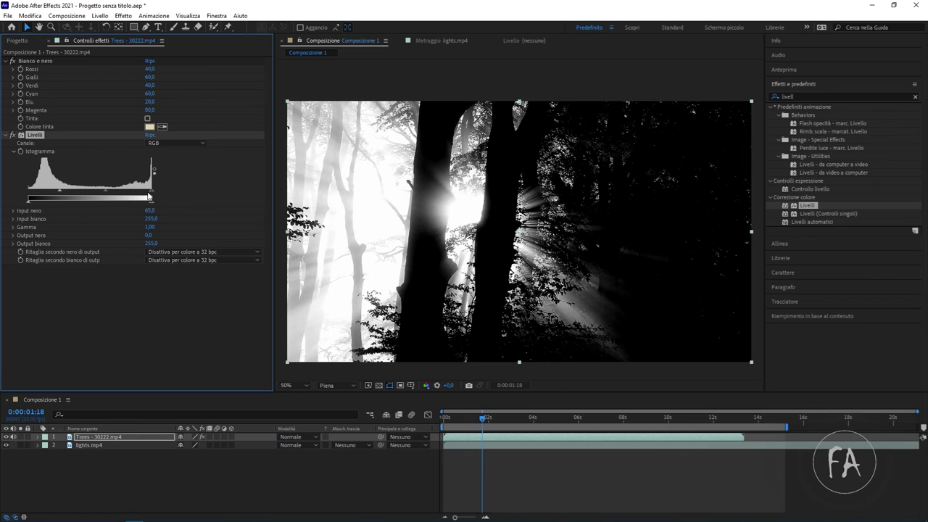
left_click_drag(150, 194, 124, 195)
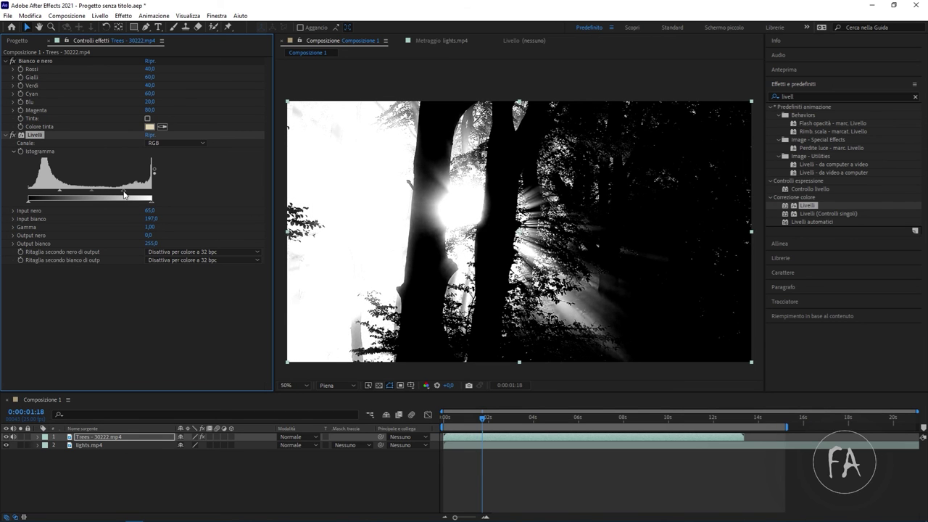
Select the lights.mp4 layer and move to a later frame of the clip.
left_click(113, 444)
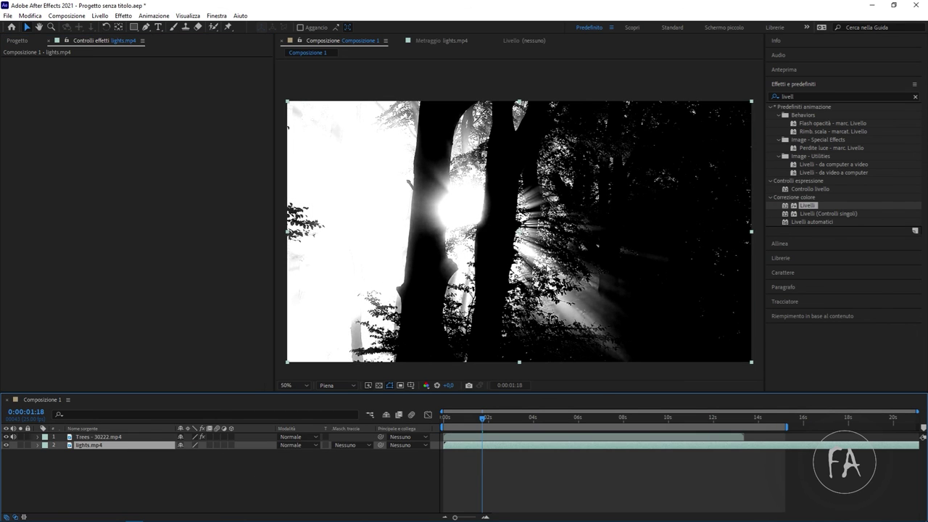
mouse_move(518, 427)
left_mouse_down()
mouse_move(531, 427)
mouse_move(444, 419)
left_mouse_up()
left_click(576, 418)
Set lights.mp4's track matte to Mascherino luma invertito "Trees - 30222.mp4" and preview playback.
left_click(294, 444)
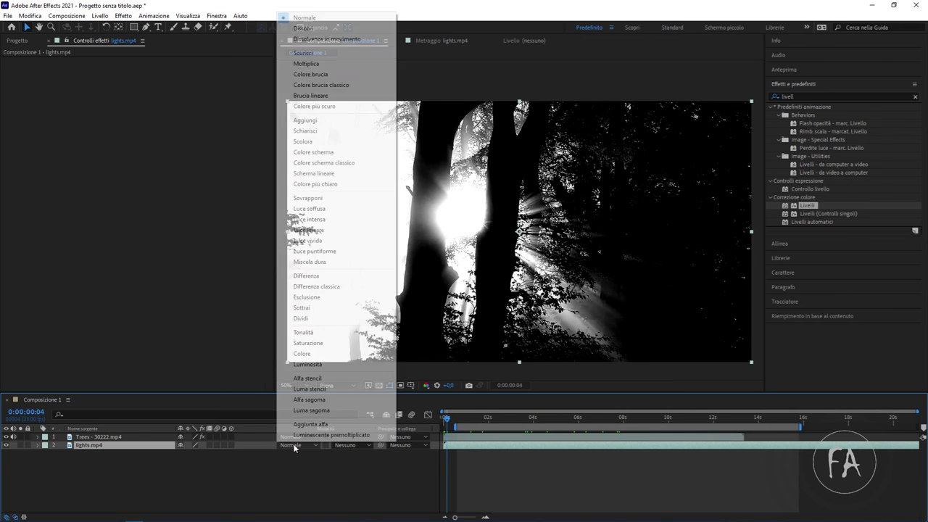
left_click(301, 452)
left_click(345, 444)
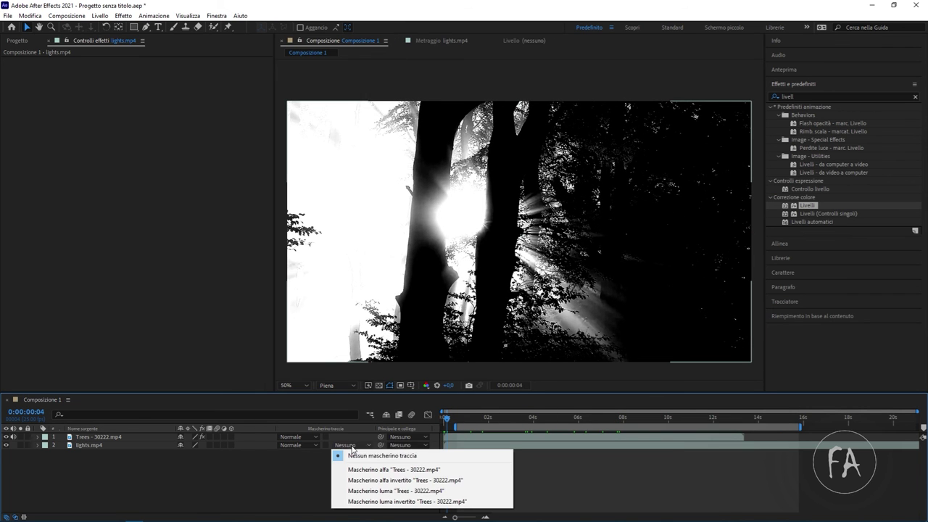
left_click(379, 493)
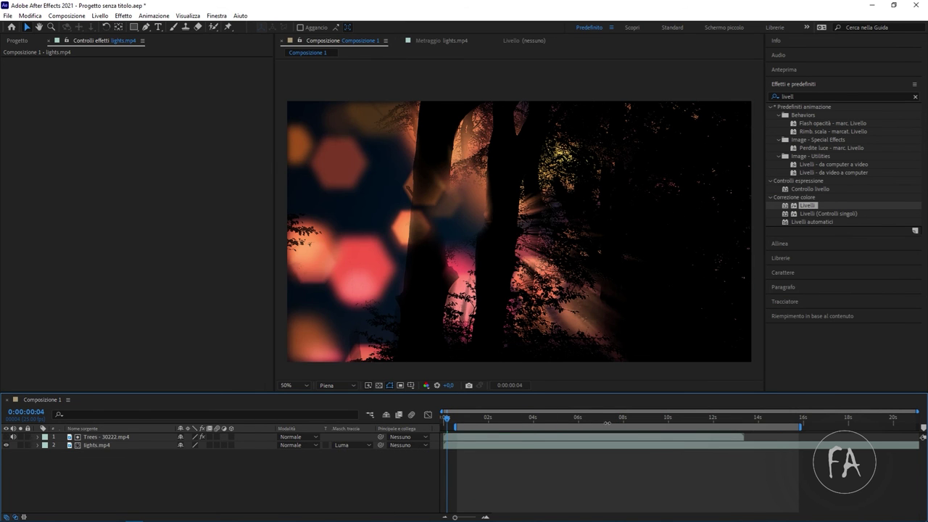
key("space")
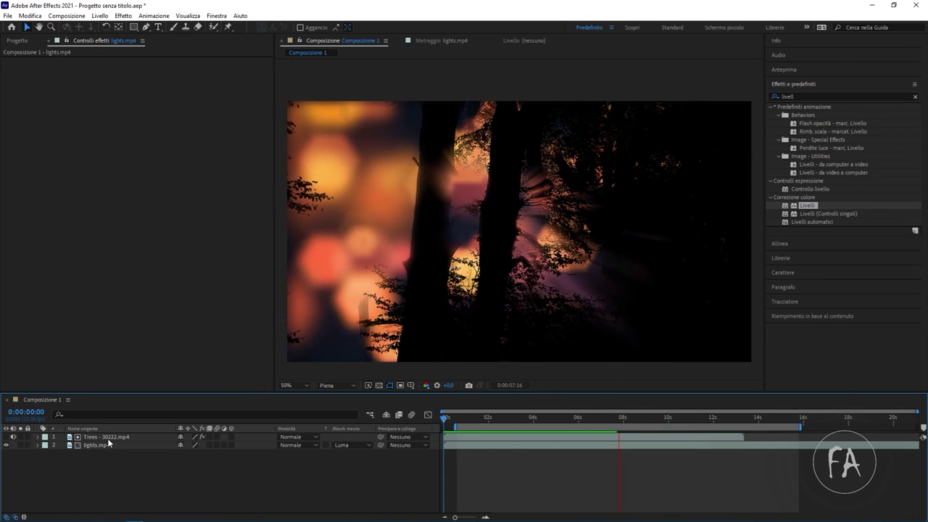
key("space")
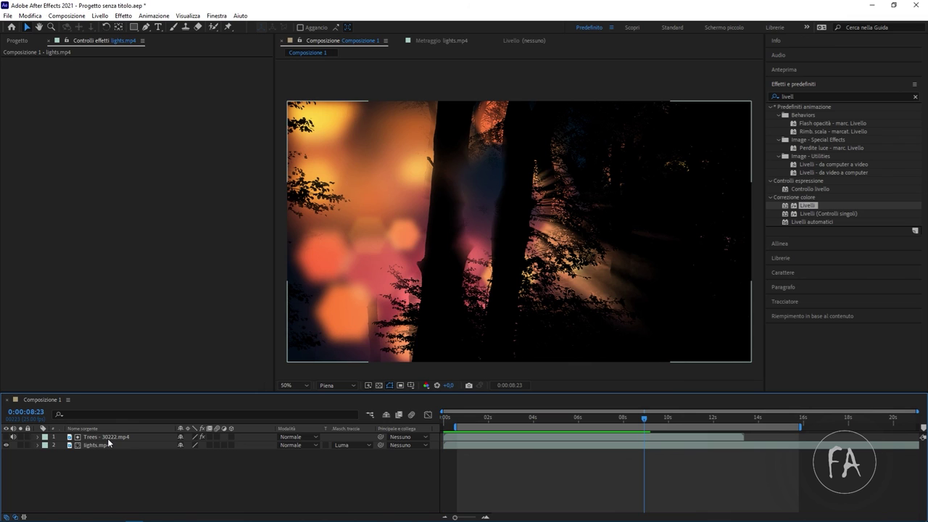